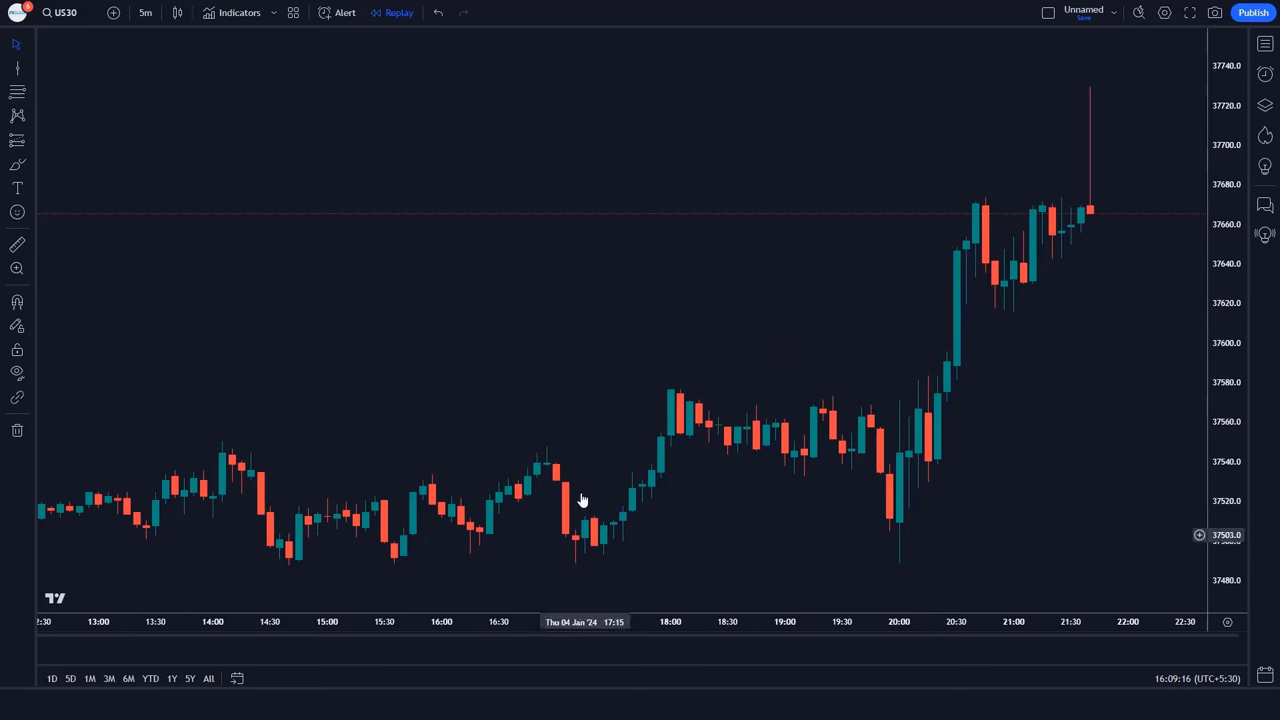
Step: Add the community 'Improved Percent Price Oscillator w/ Colored Candles' indicator, creating an iPPO pane
left_click(235, 12)
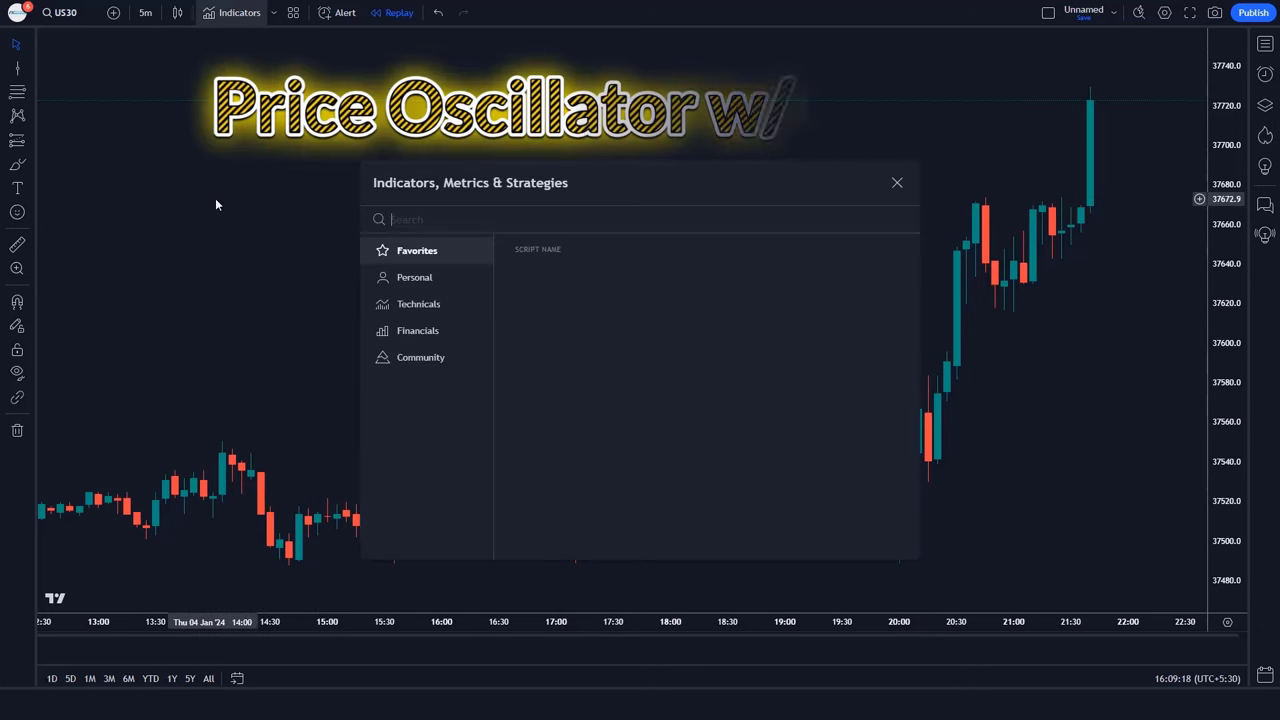
type("Price Oscillator w/ Colored")
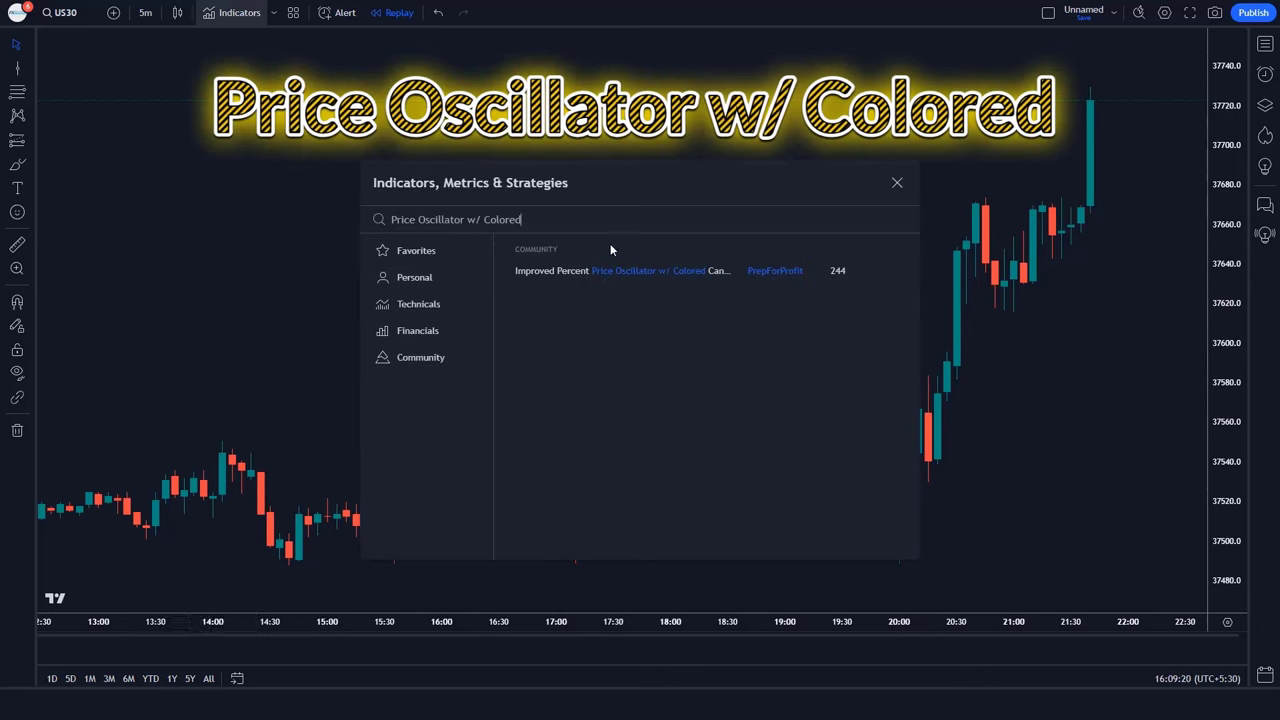
left_click(625, 272)
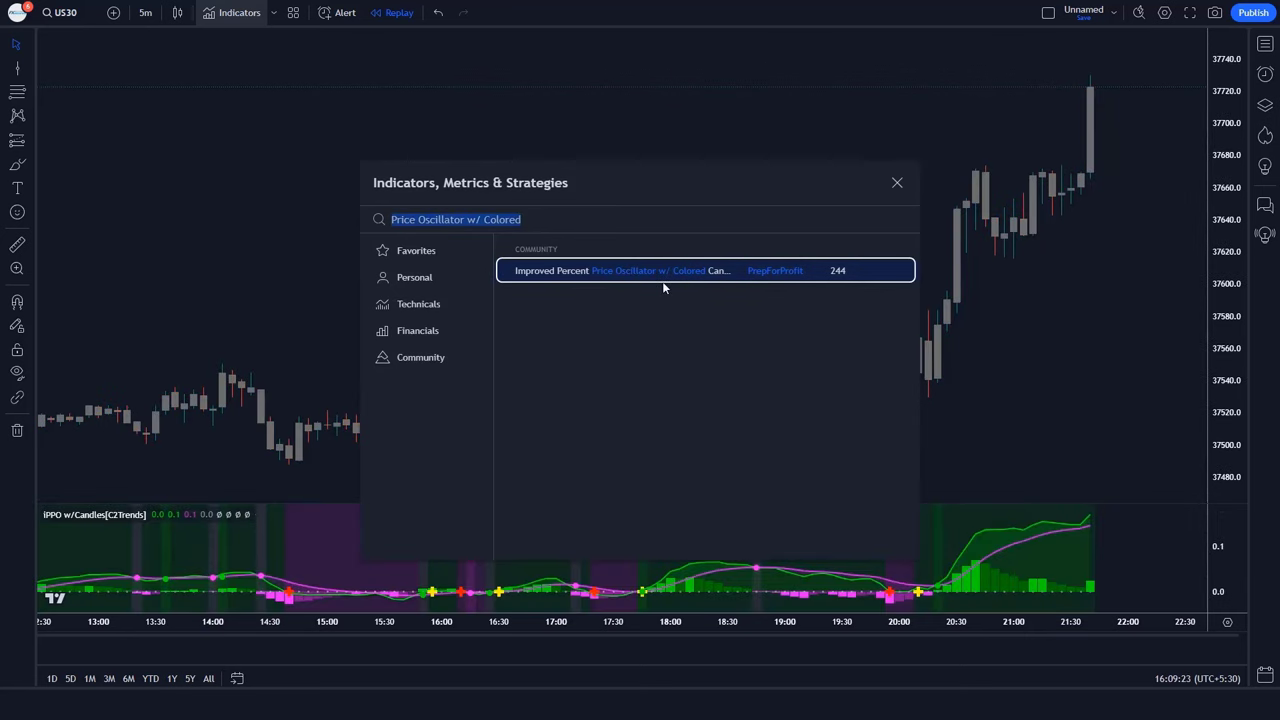
left_click(897, 184)
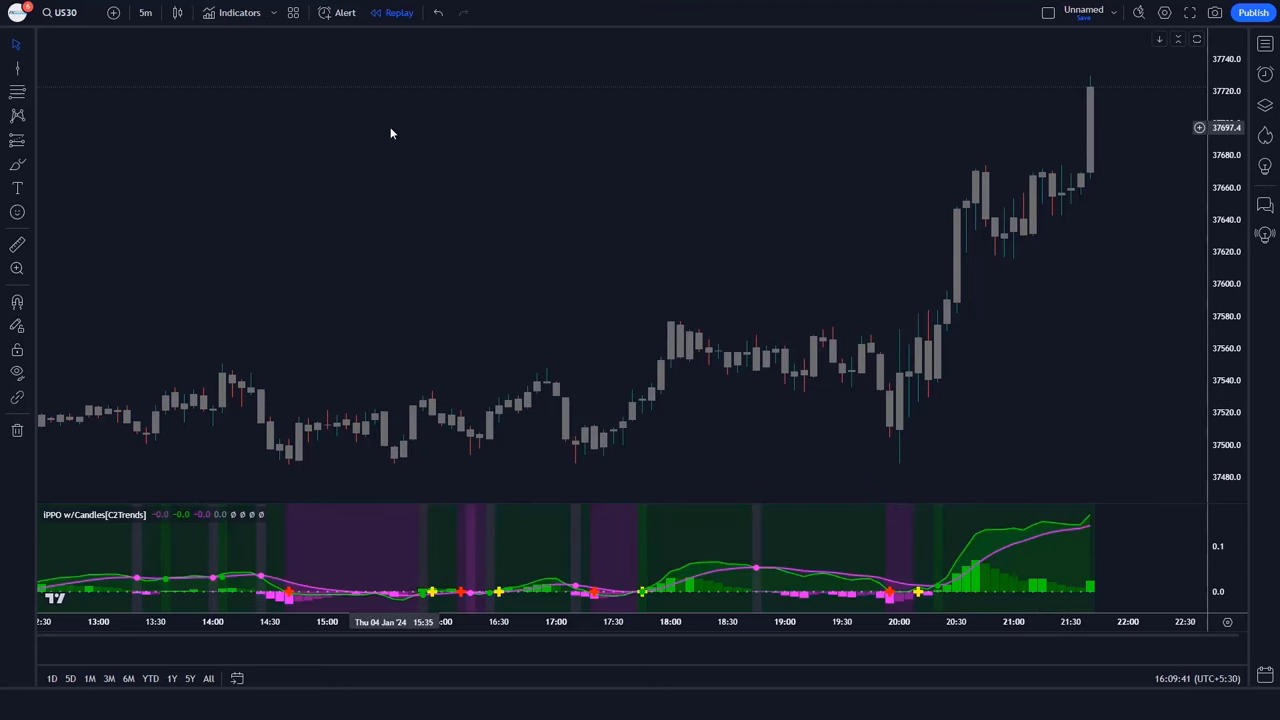
Step: Search for and add 'Trend Trader Buy/Sell Signals' as a shaded TT band on the candles
left_click(234, 12)
type("Trend Trader Buy/Sell Signals")
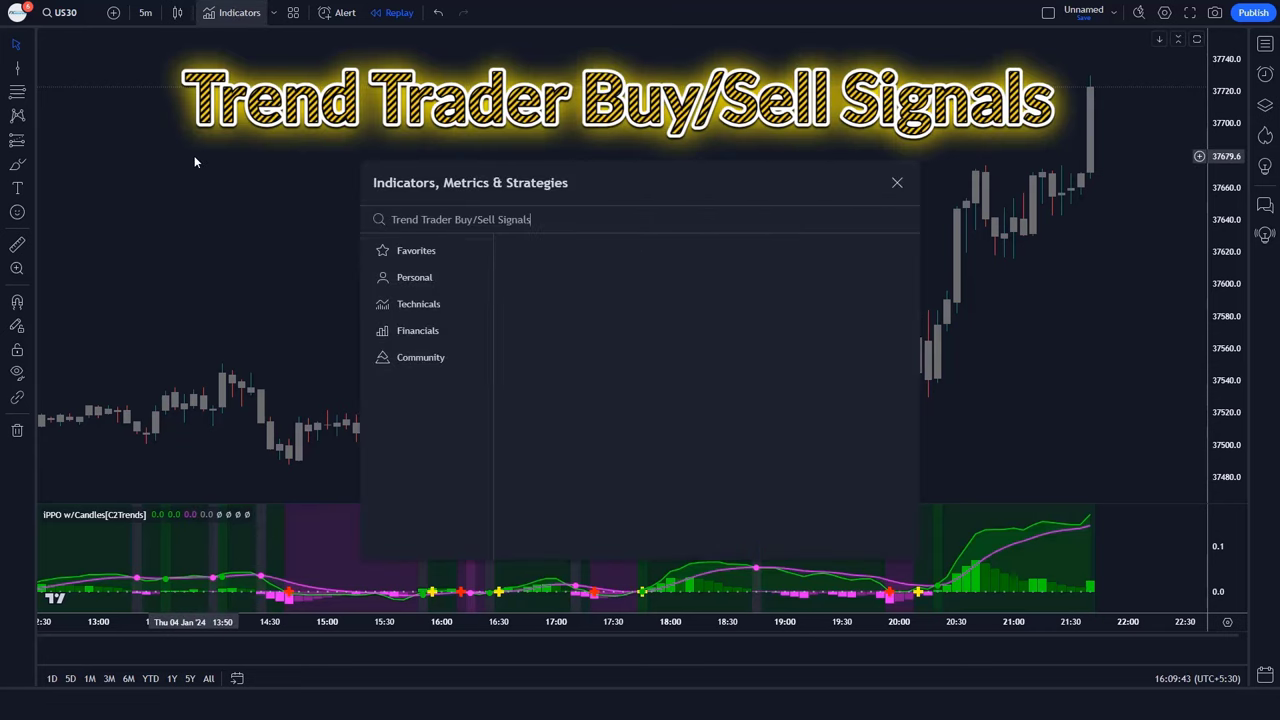
left_click(601, 277)
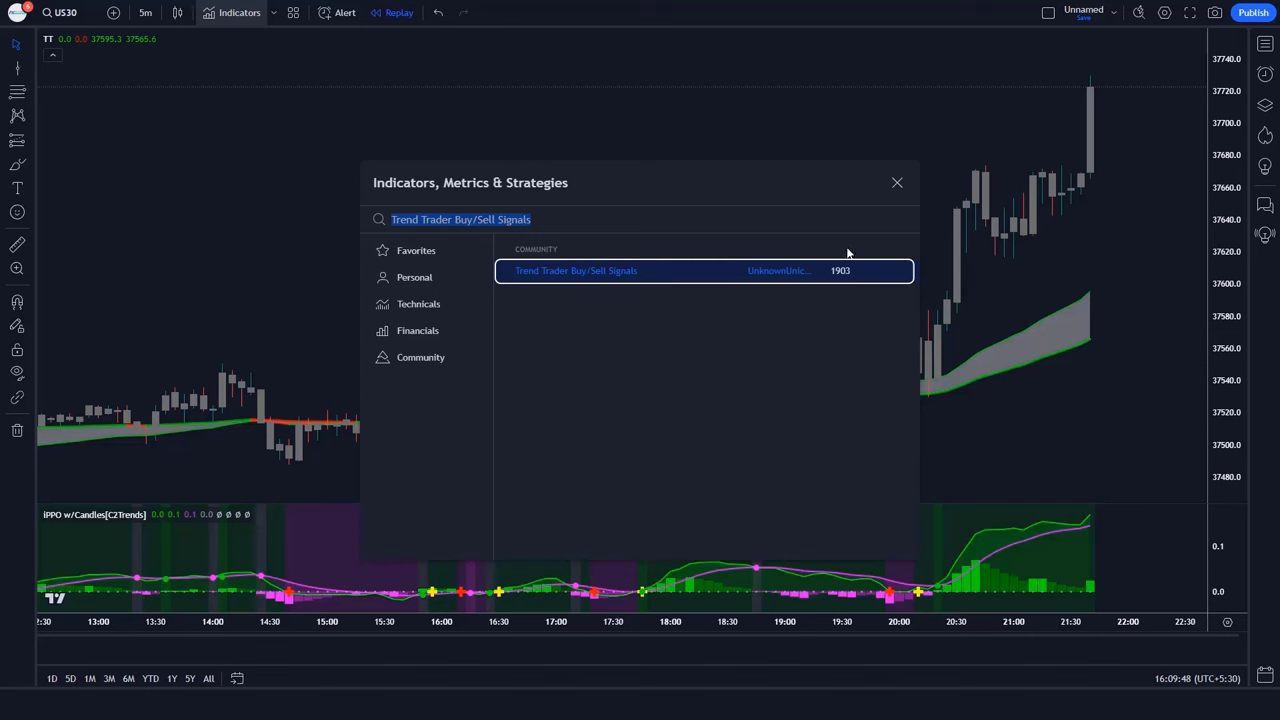
left_click(896, 183)
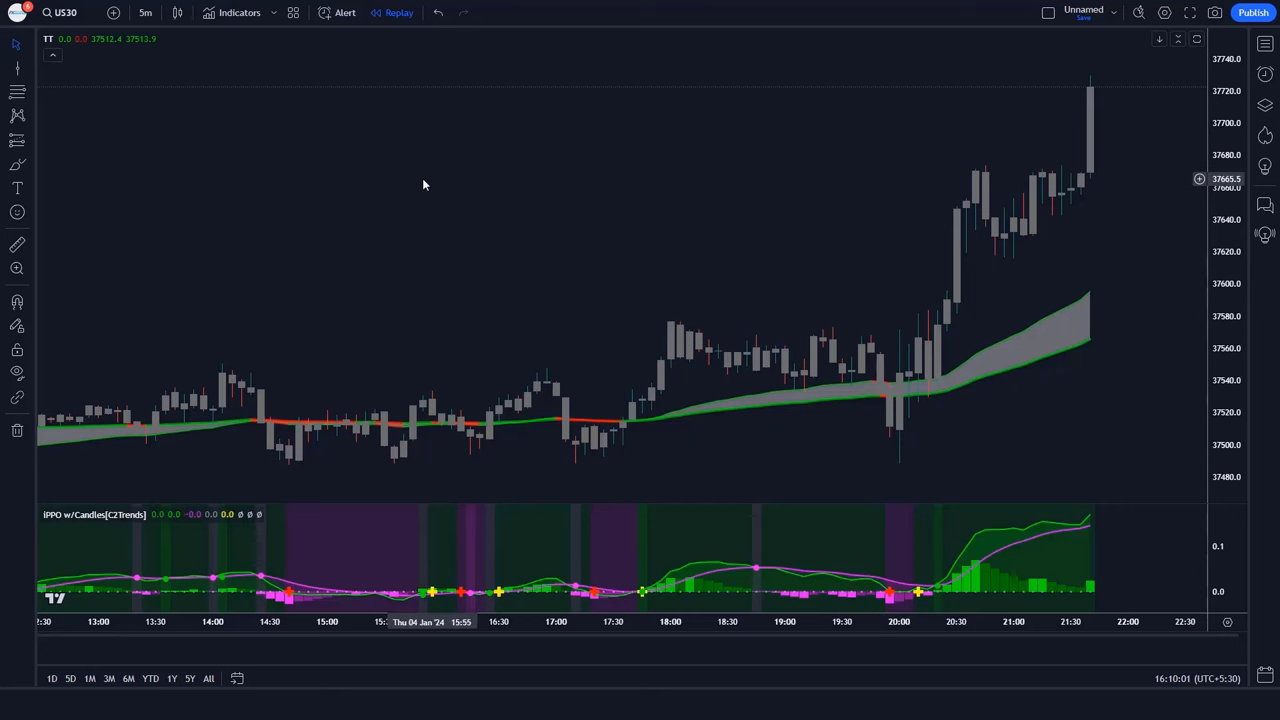
Step: Add guikroth's 5min 'Range Filter Buy and Sell' indicator from the indicator search
left_click(234, 13)
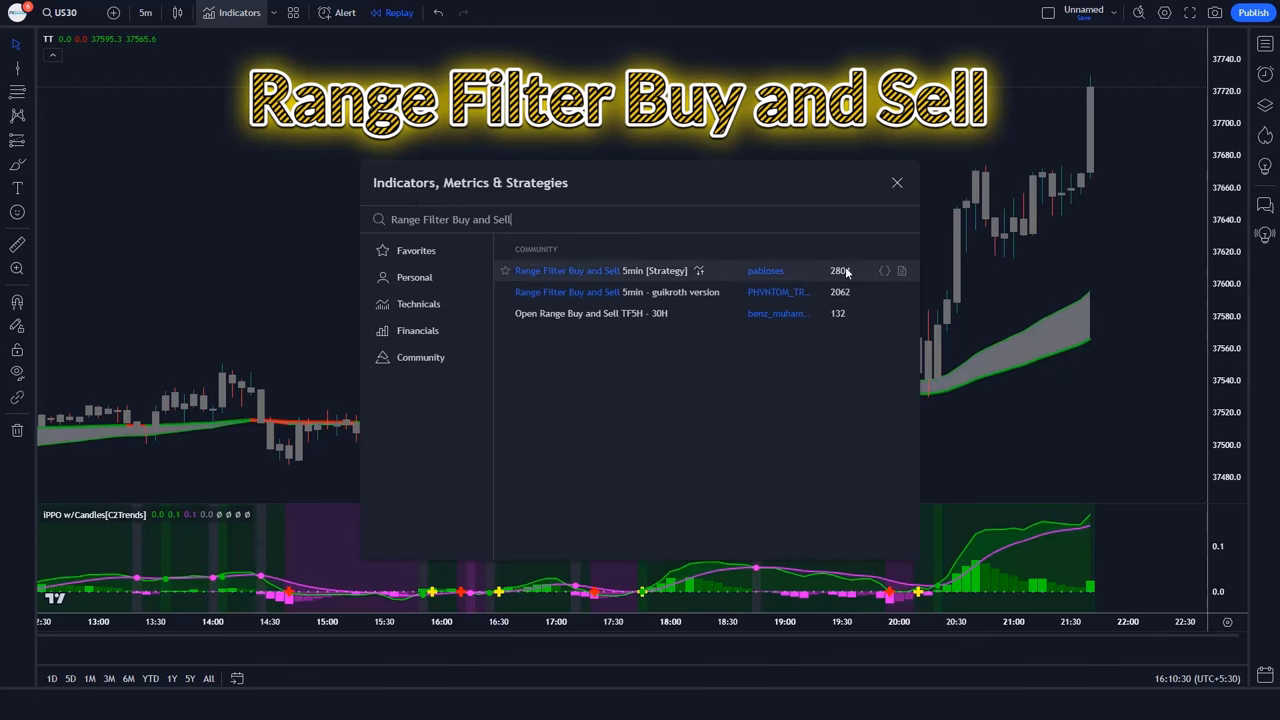
left_click(661, 292)
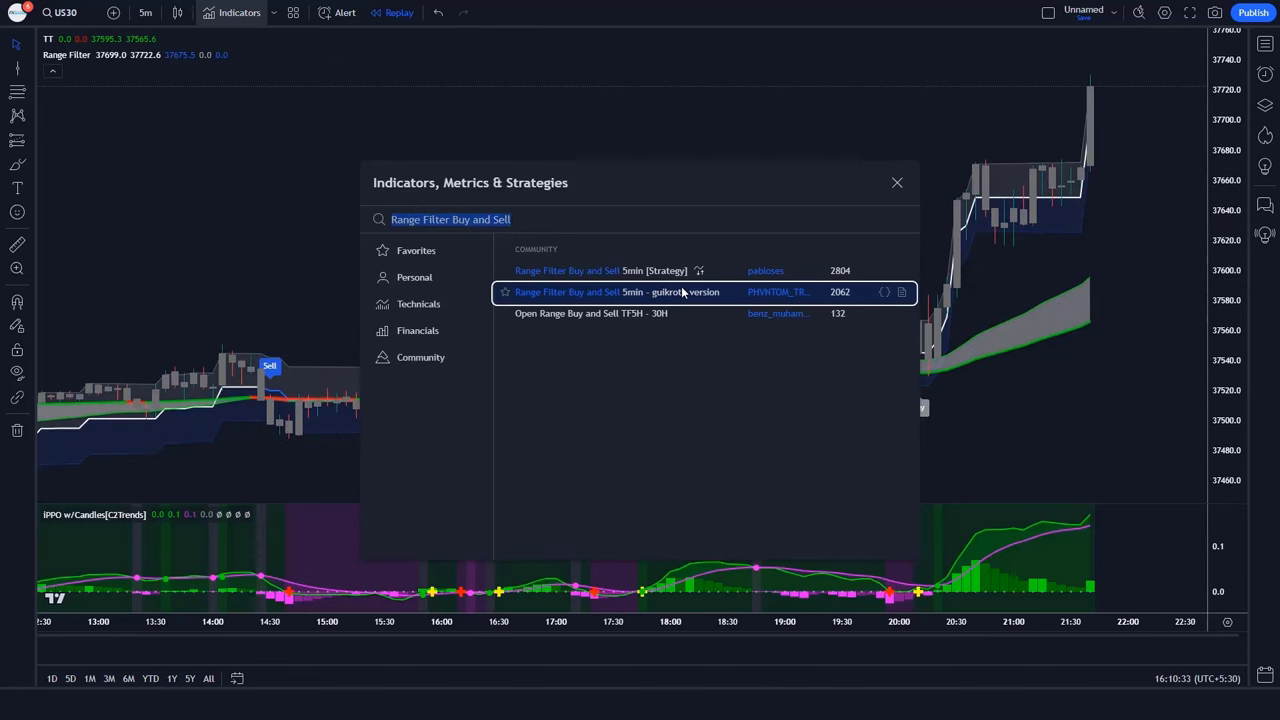
left_click(897, 183)
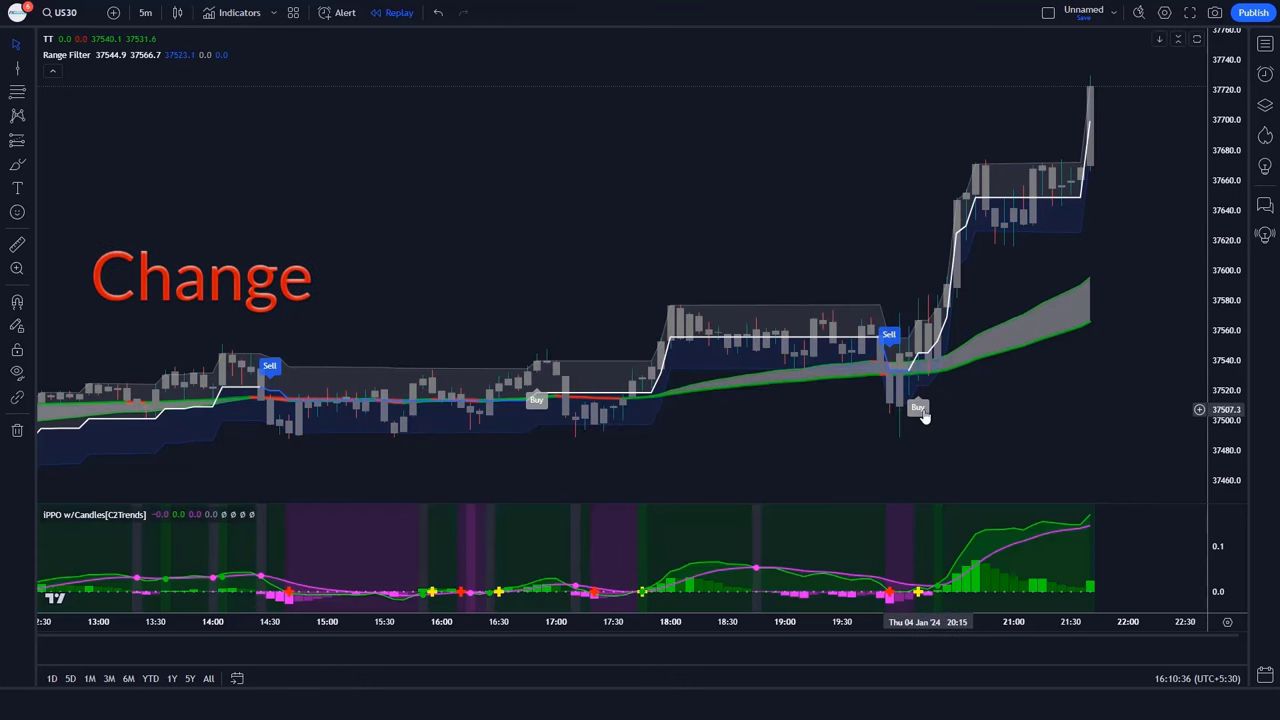
Step: Uncheck Buy Signal and Sell Signal in the Range Filter's Style settings
double_click(918, 408)
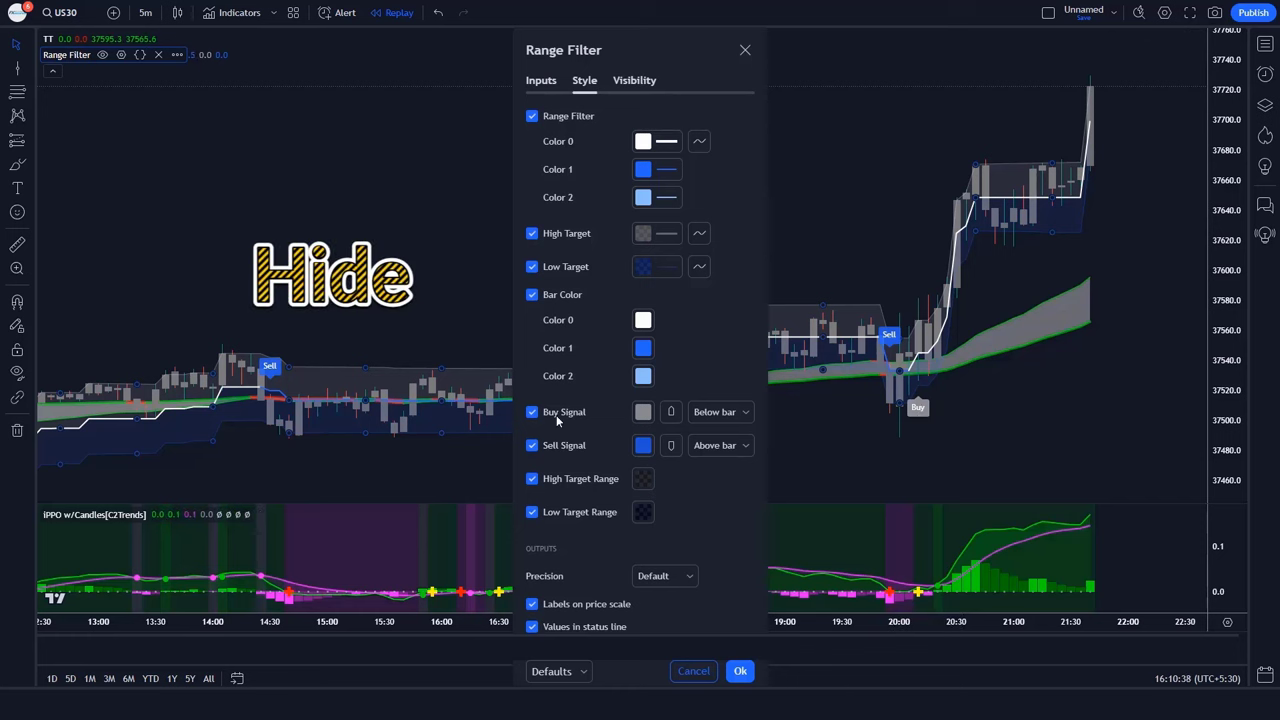
left_click(740, 671)
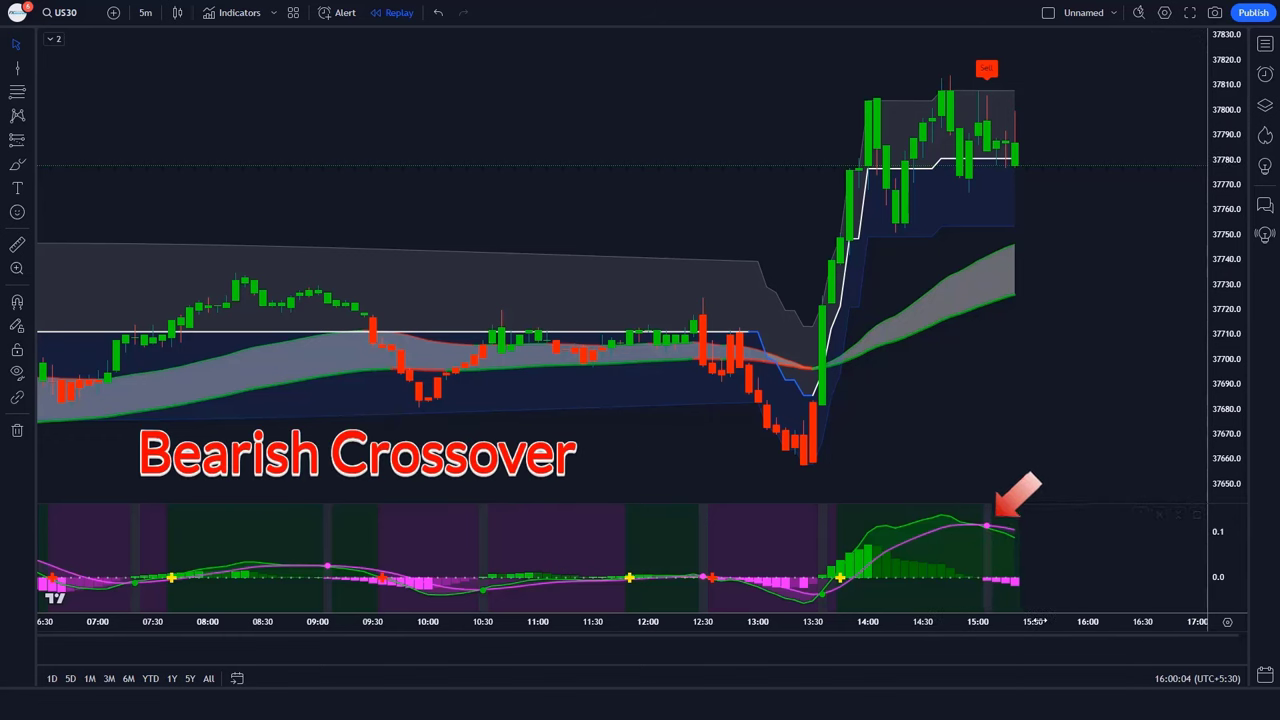
Step: Place a short position on the latest candle and lower its target to about 1.5 R/R
left_click(1015, 168)
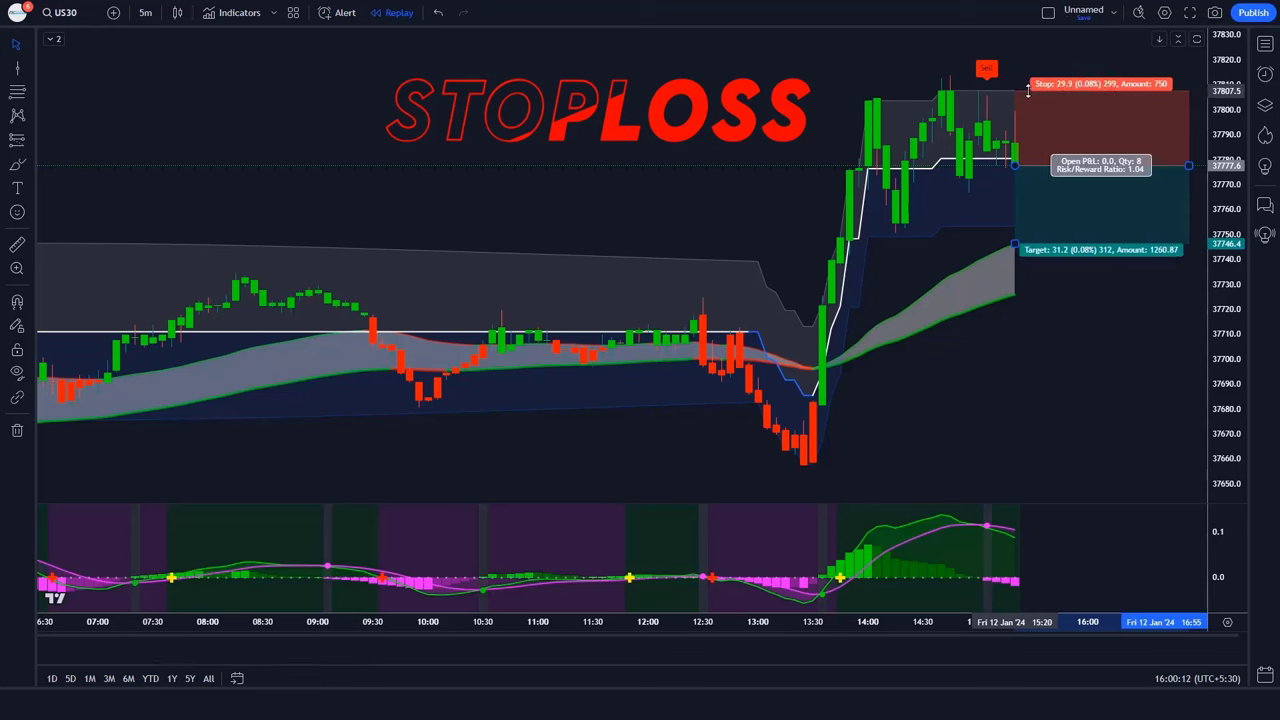
left_click_drag(1015, 249, 1015, 265)
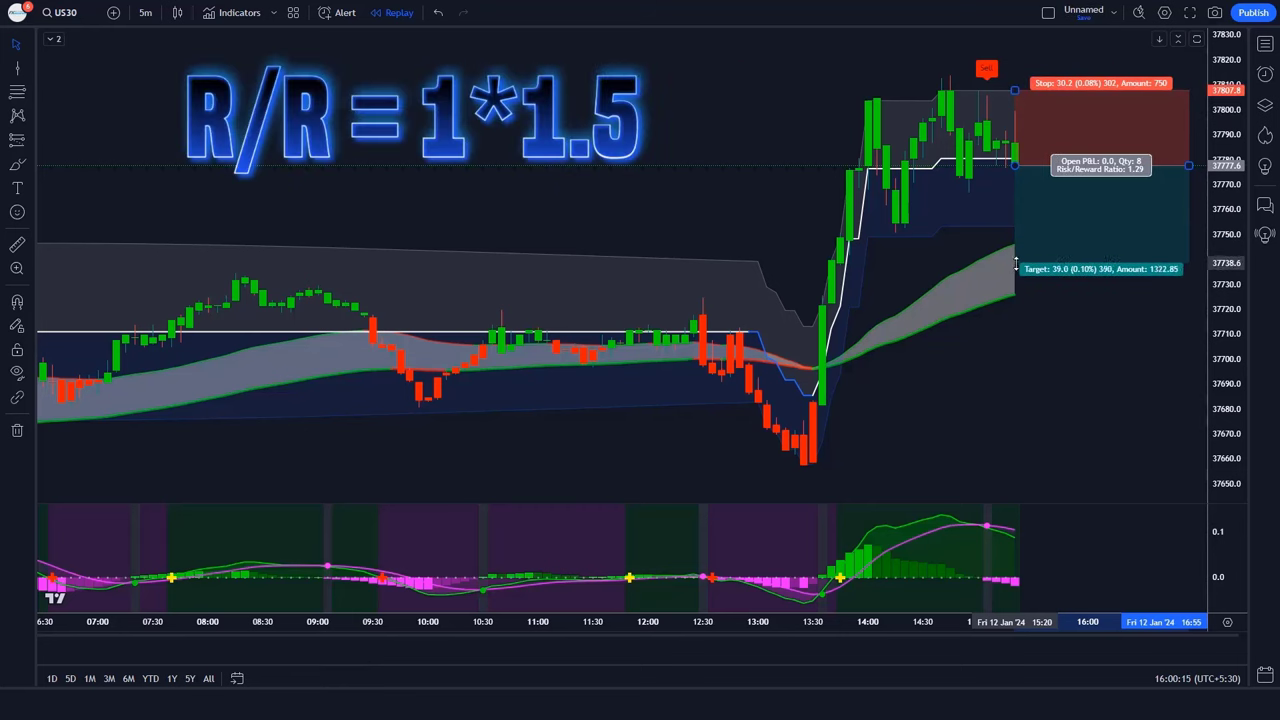
left_click(1041, 365)
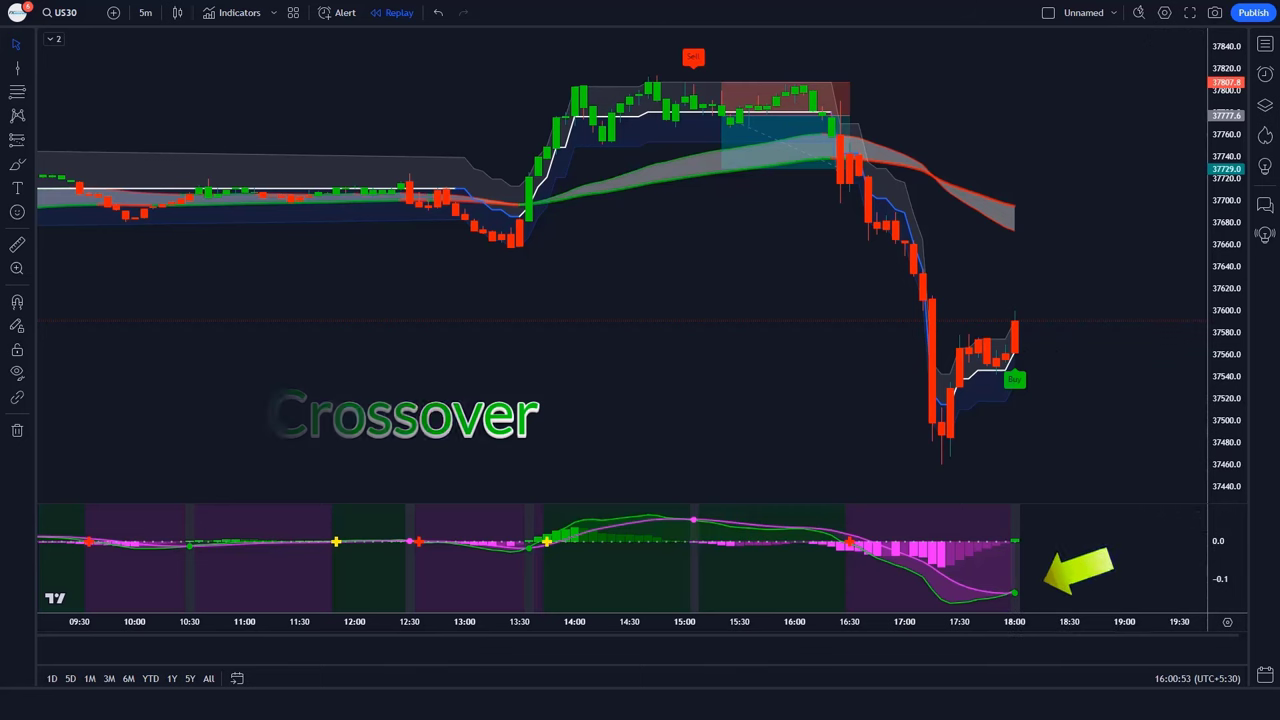
Step: Place a long position on the latest candle, raise its target toward 1.5 R/R, and adjust its end
left_click(1014, 323)
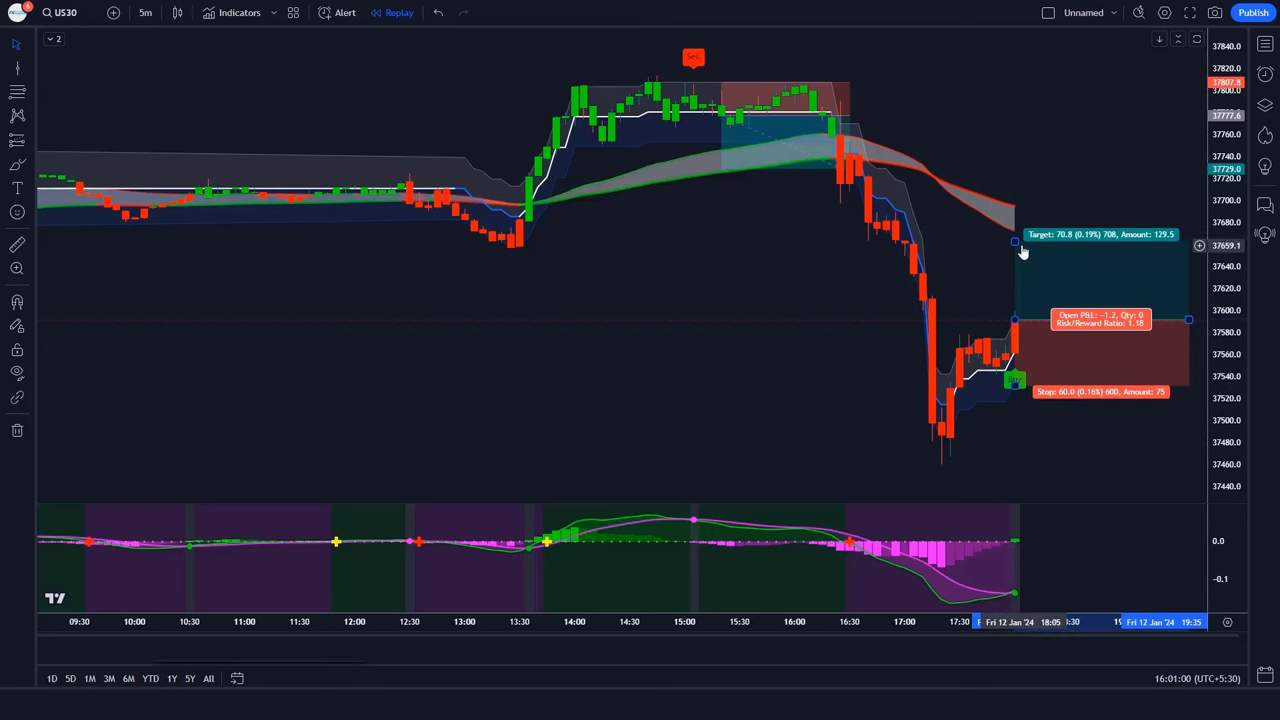
left_click_drag(1016, 230, 1016, 220)
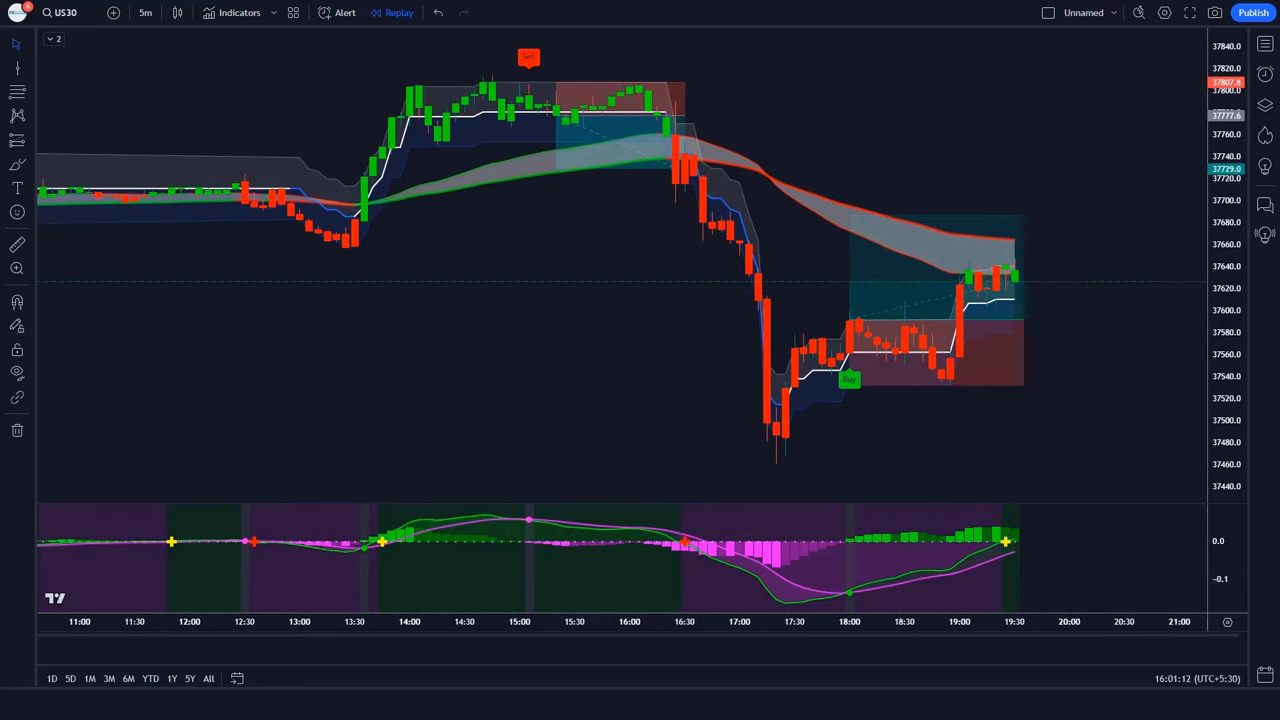
left_click_drag(1022, 320, 1188, 320)
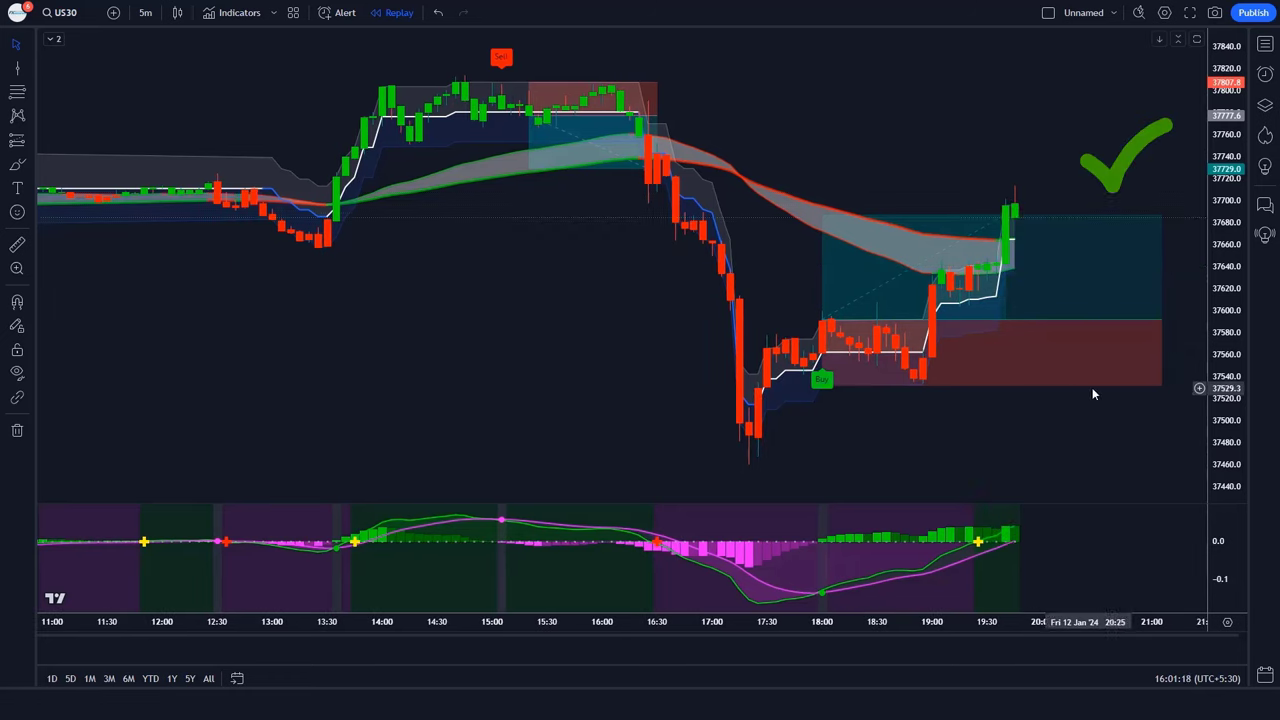
left_click_drag(1166, 320, 1014, 316)
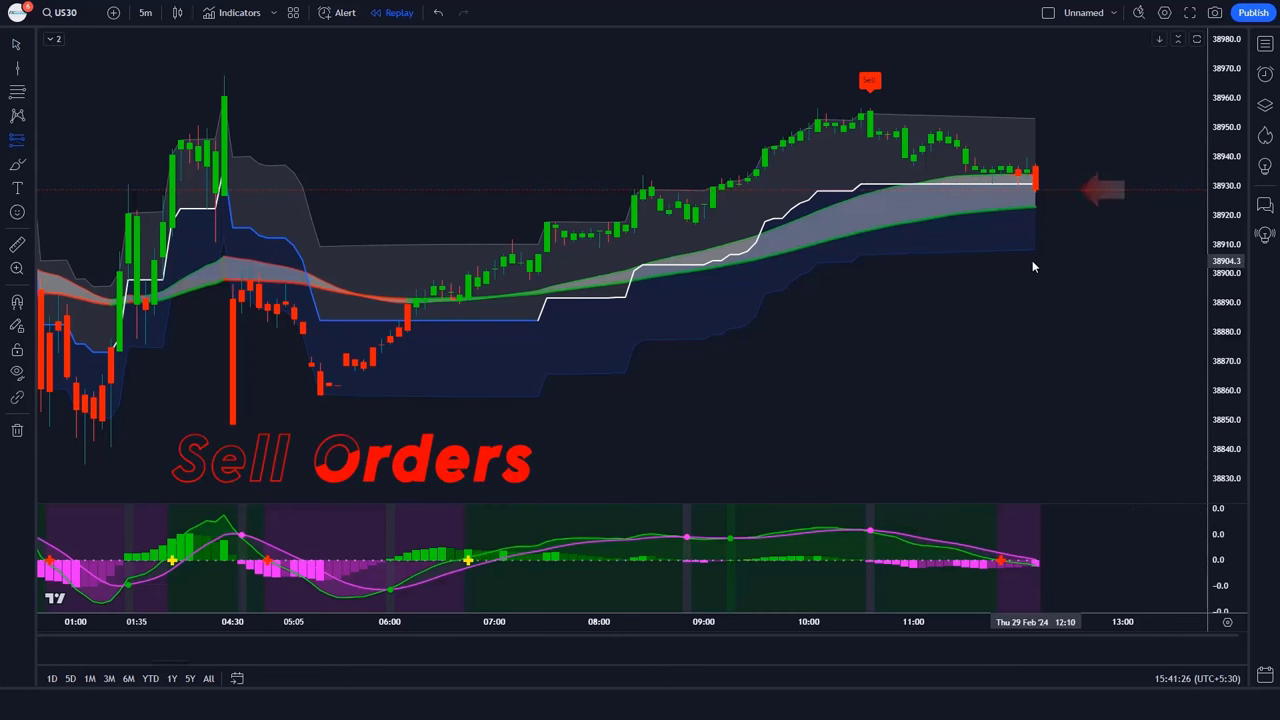
Step: Place a short on the last 29 Feb candle, tighten its stop, lower its target, and shorten its span
left_click(1036, 188)
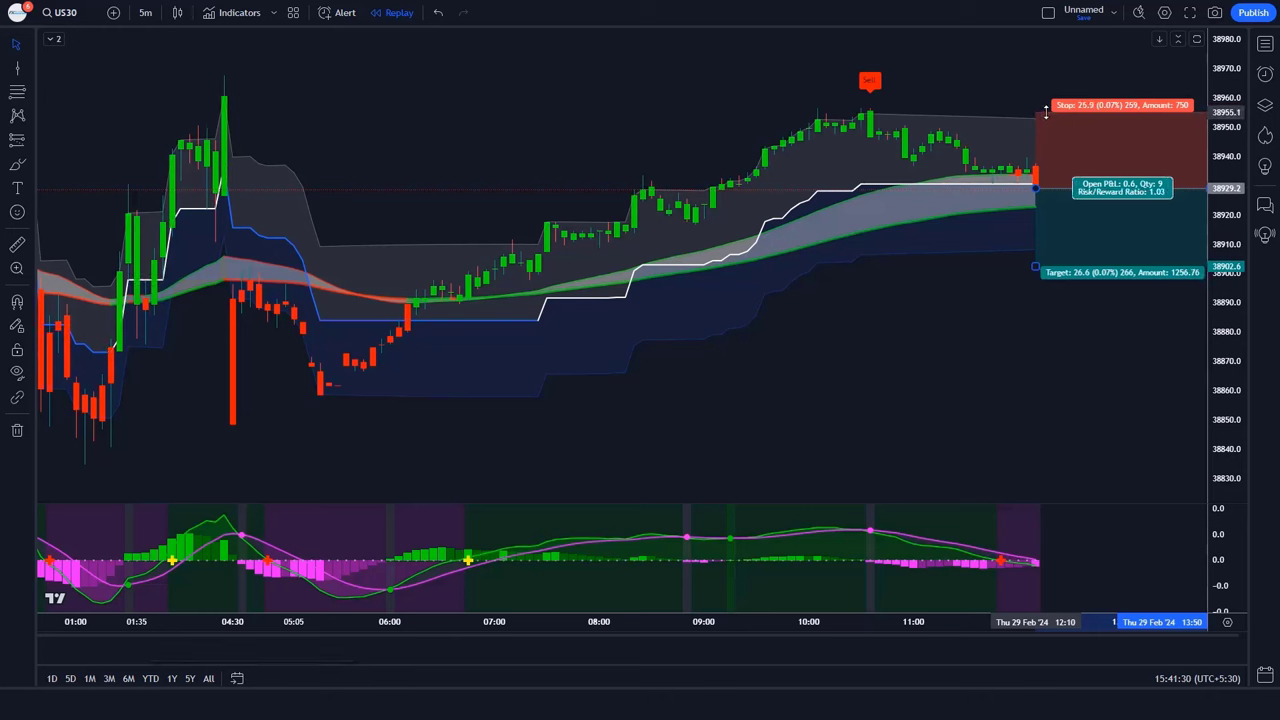
left_click_drag(1046, 112, 1052, 119)
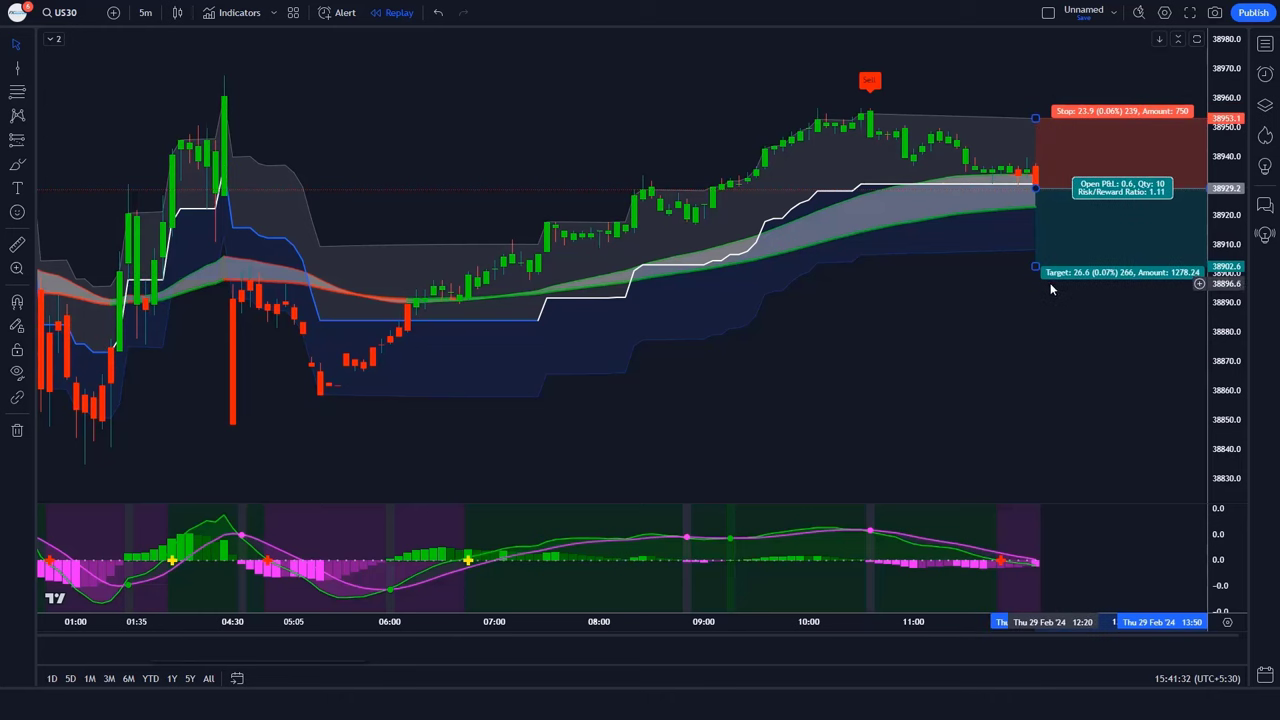
left_click_drag(1036, 268, 1038, 296)
left_click(880, 319)
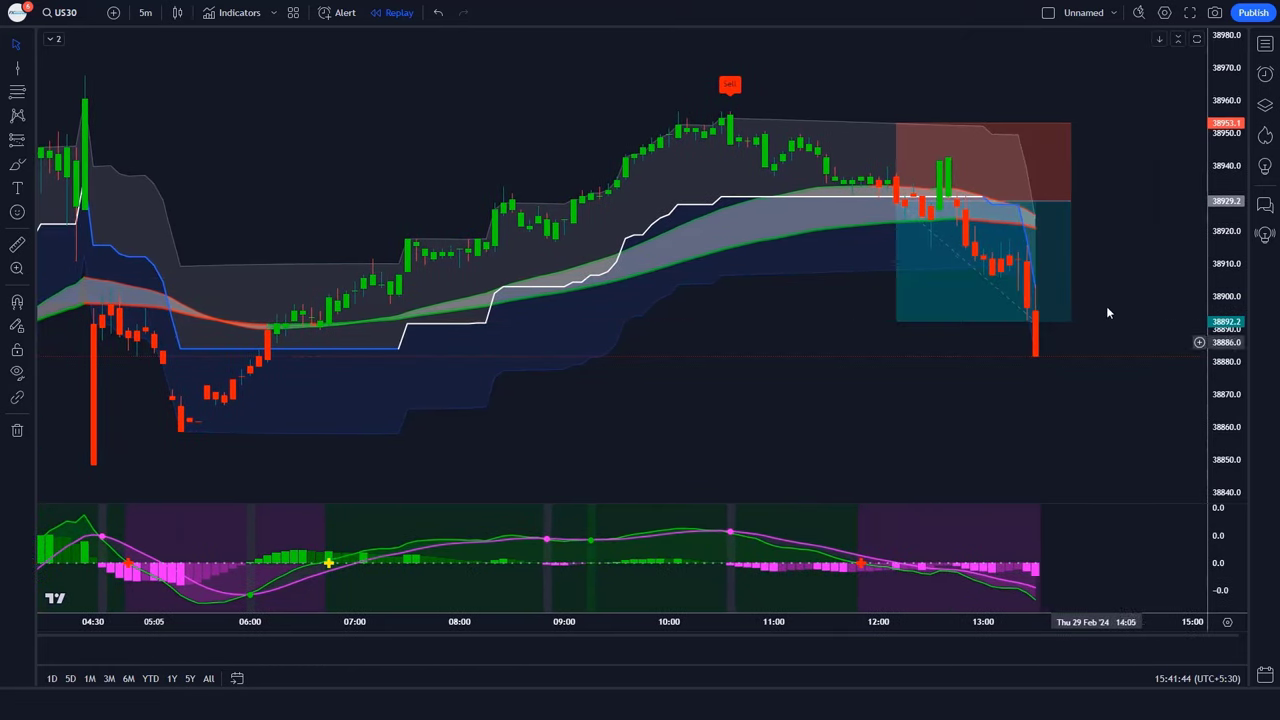
left_click_drag(1070, 204, 1042, 205)
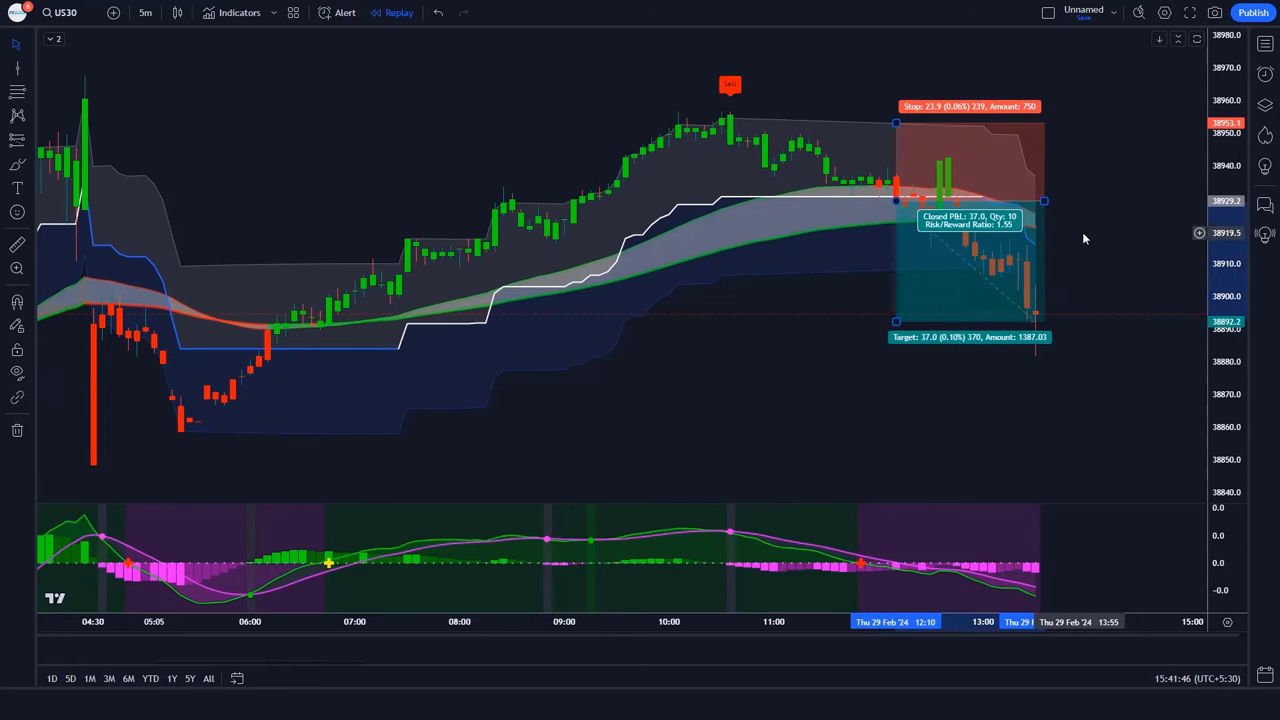
left_click(1082, 232)
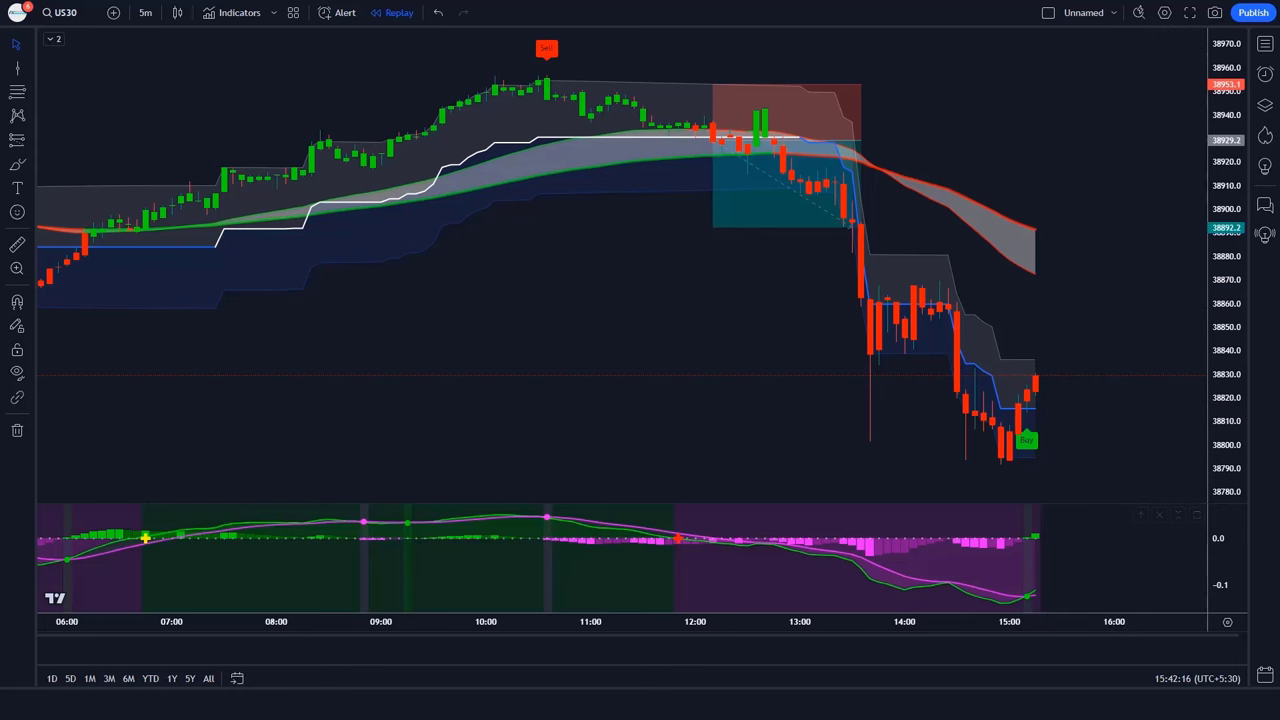
Step: Place a long on the latest candle, stop just below the lows, target raised to 1.52 R/R
left_click(1036, 382)
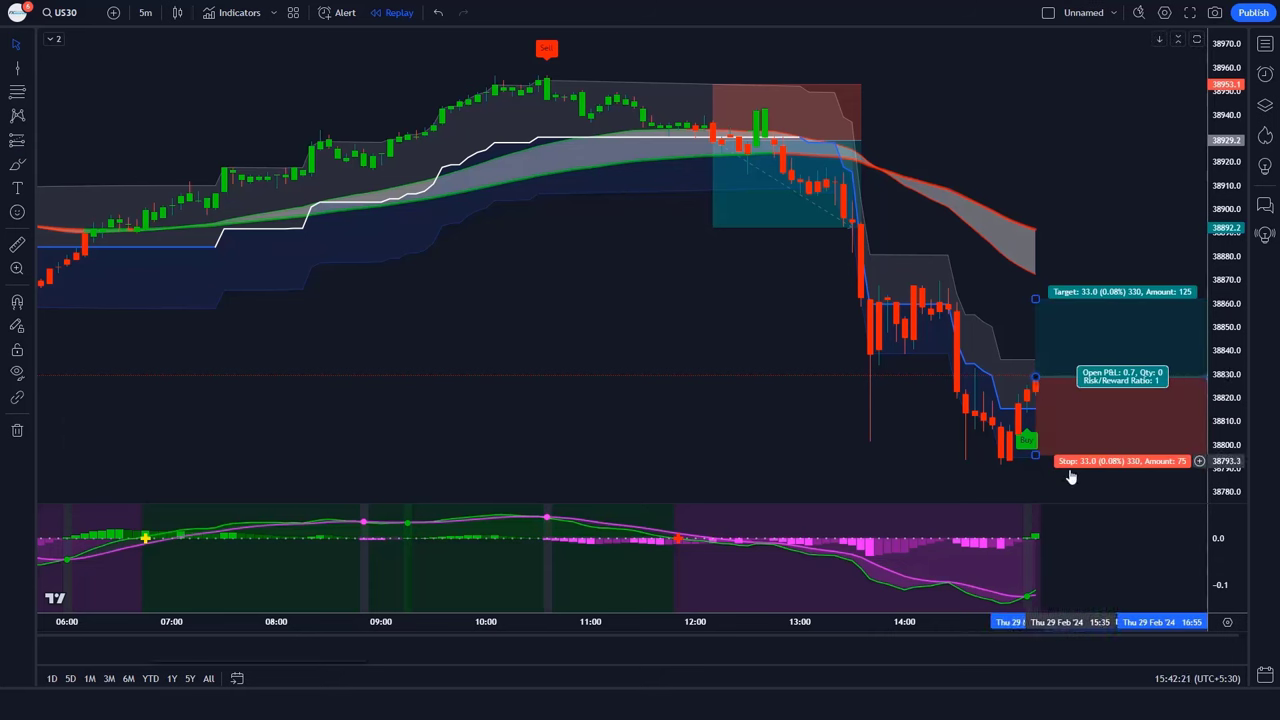
left_click_drag(1035, 455, 1060, 455)
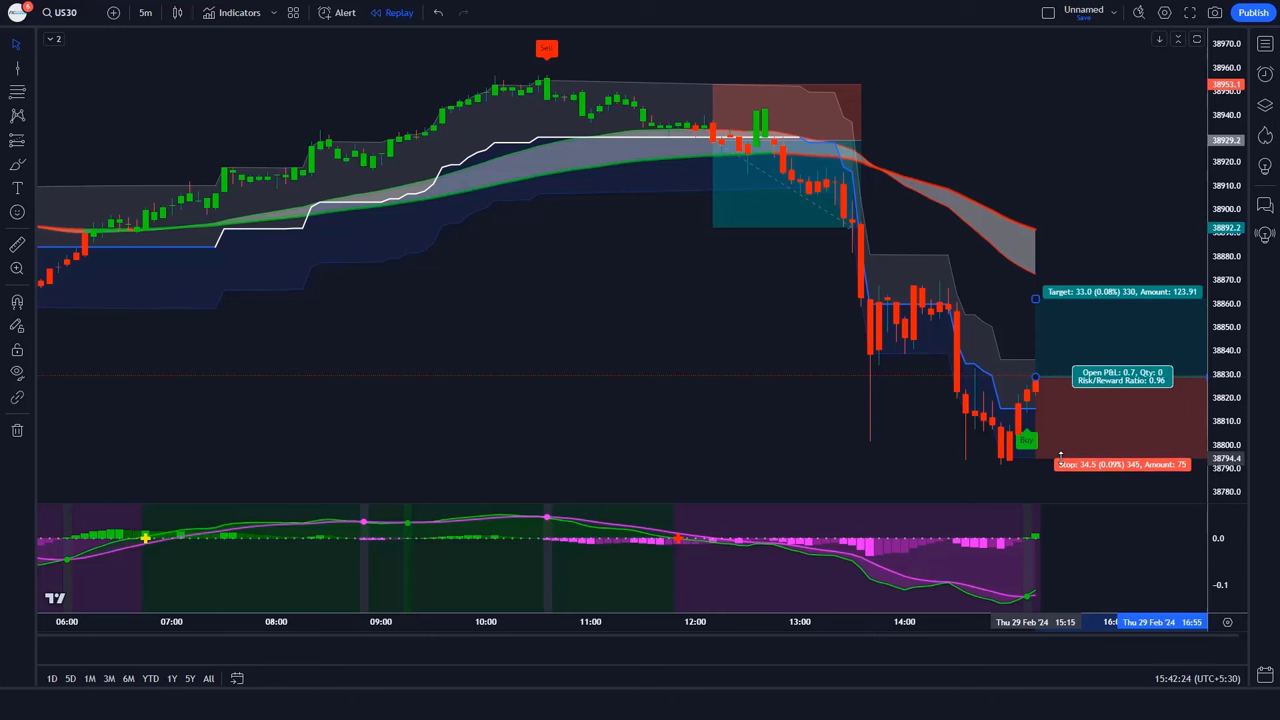
left_click_drag(1036, 300, 1039, 252)
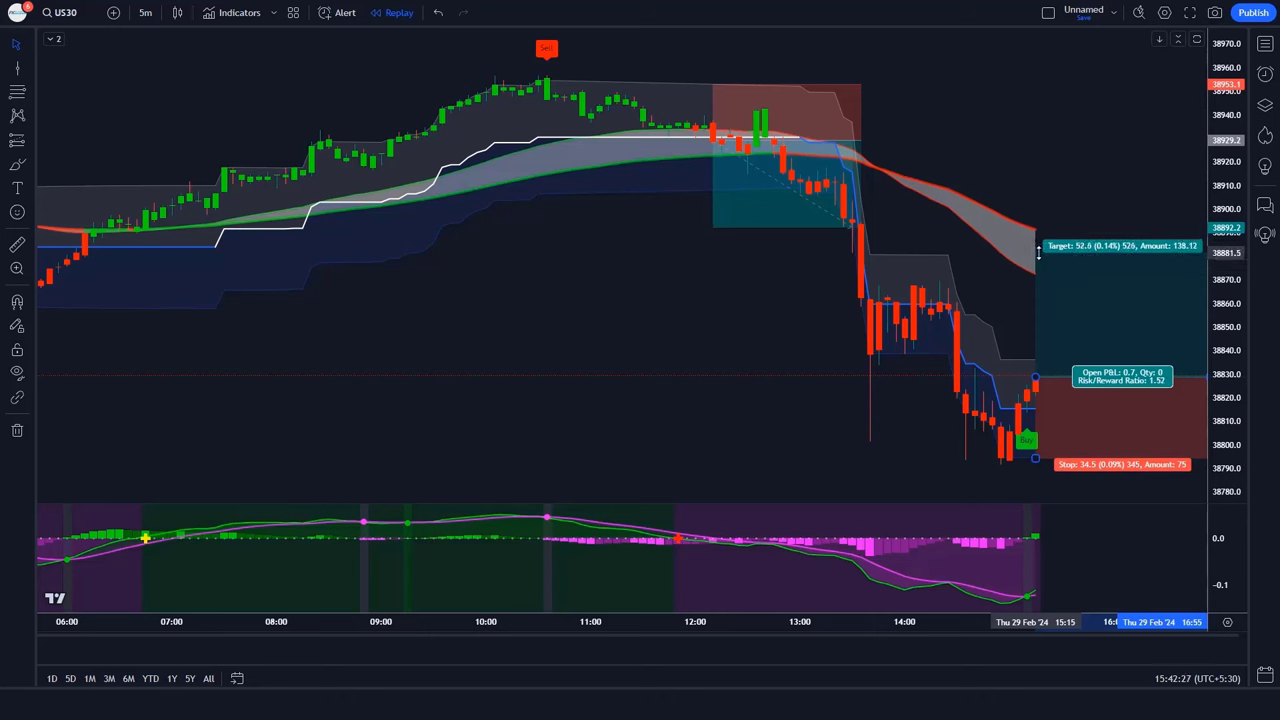
left_click(680, 520)
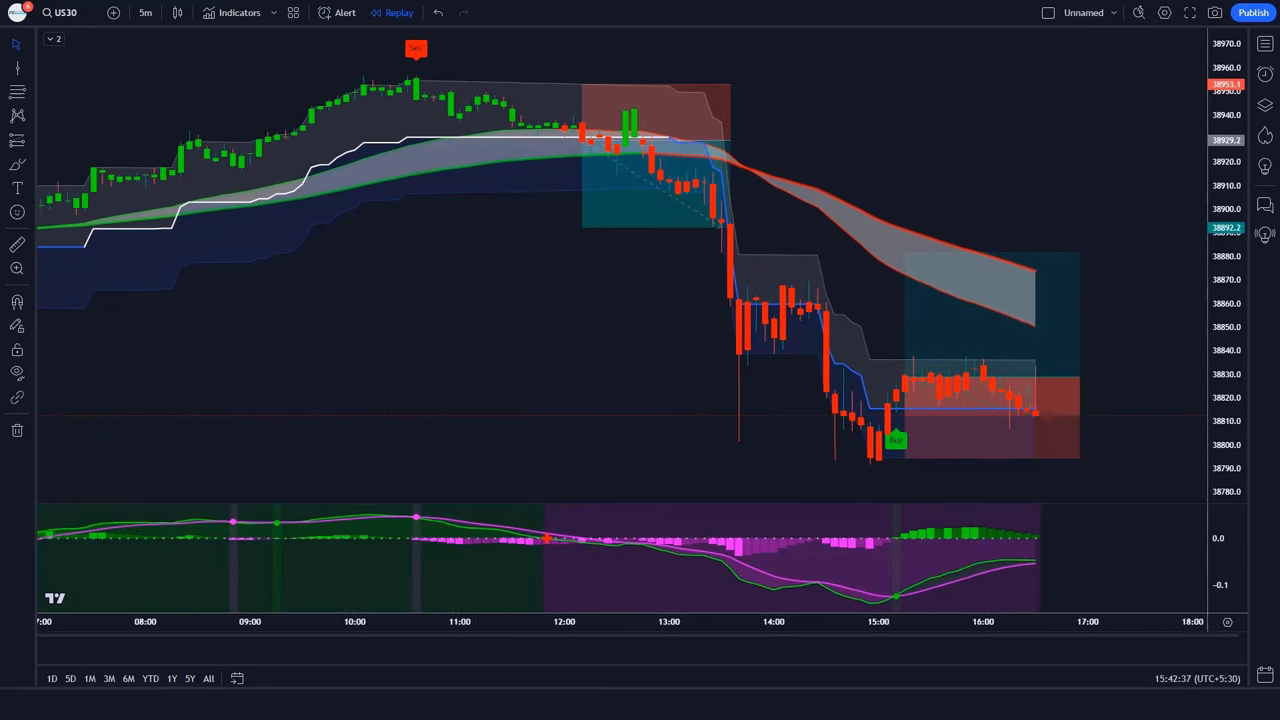
Step: Repeatedly stretch the long position's right edge to the newest candle as replay advances
left_click_drag(1044, 380, 1205, 380)
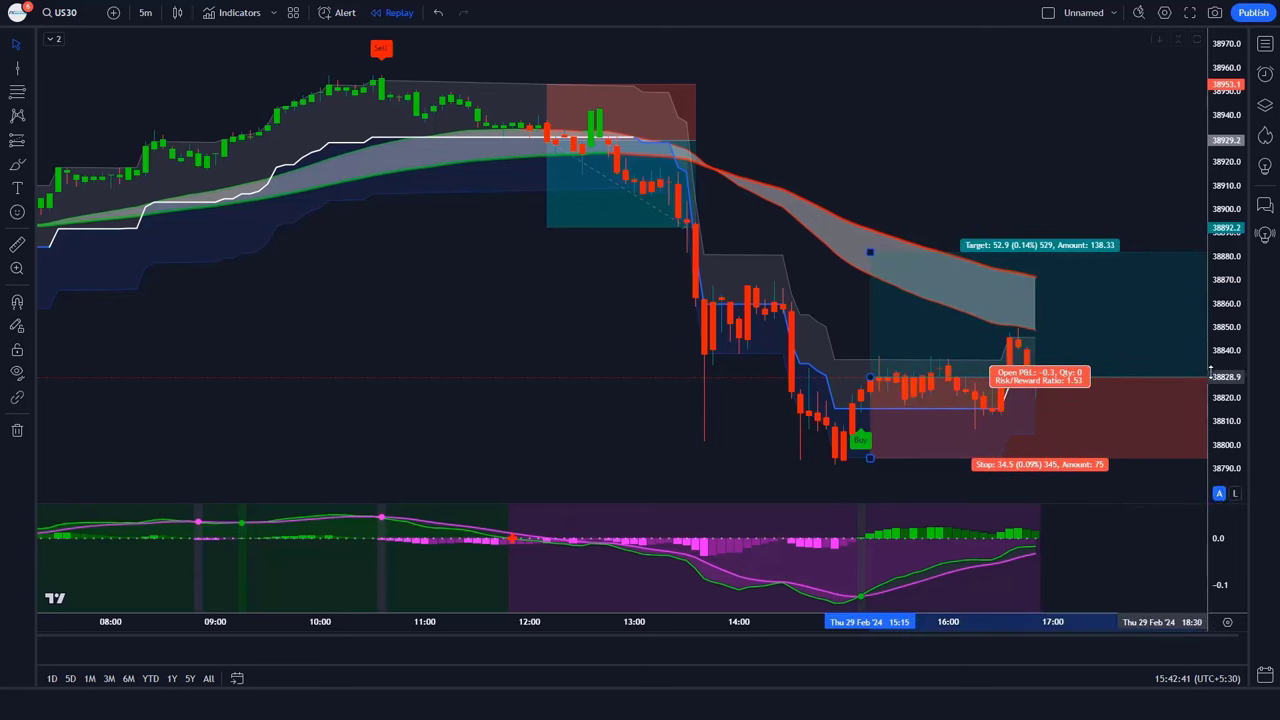
left_click(1120, 471)
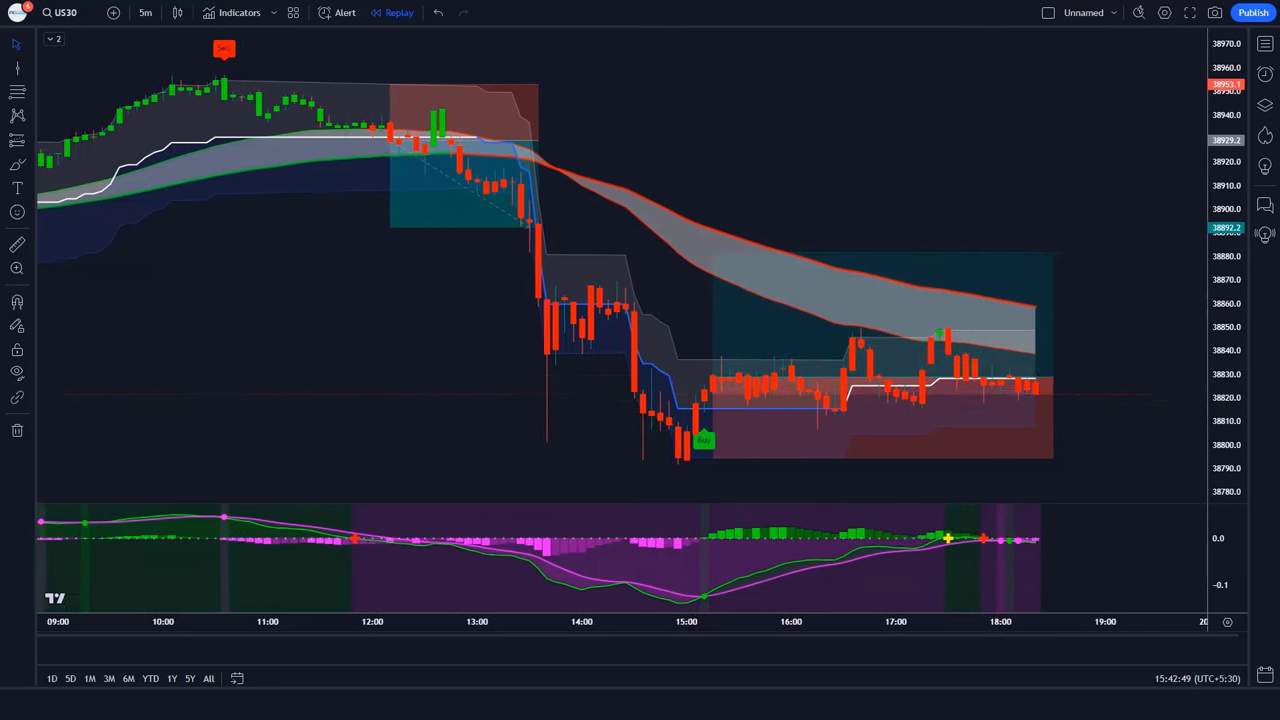
left_click_drag(1044, 383, 1205, 383)
left_click(1123, 487)
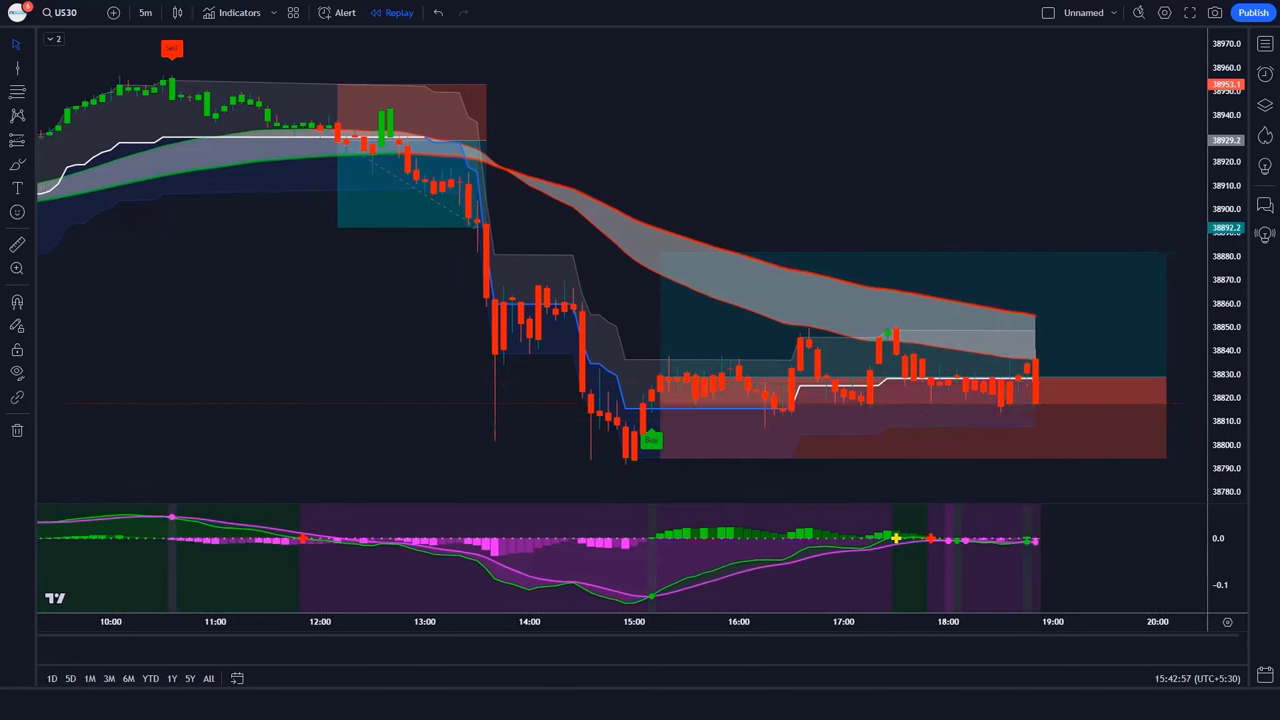
left_click(1046, 451)
left_click_drag(1126, 400, 1030, 388)
left_click(1095, 401)
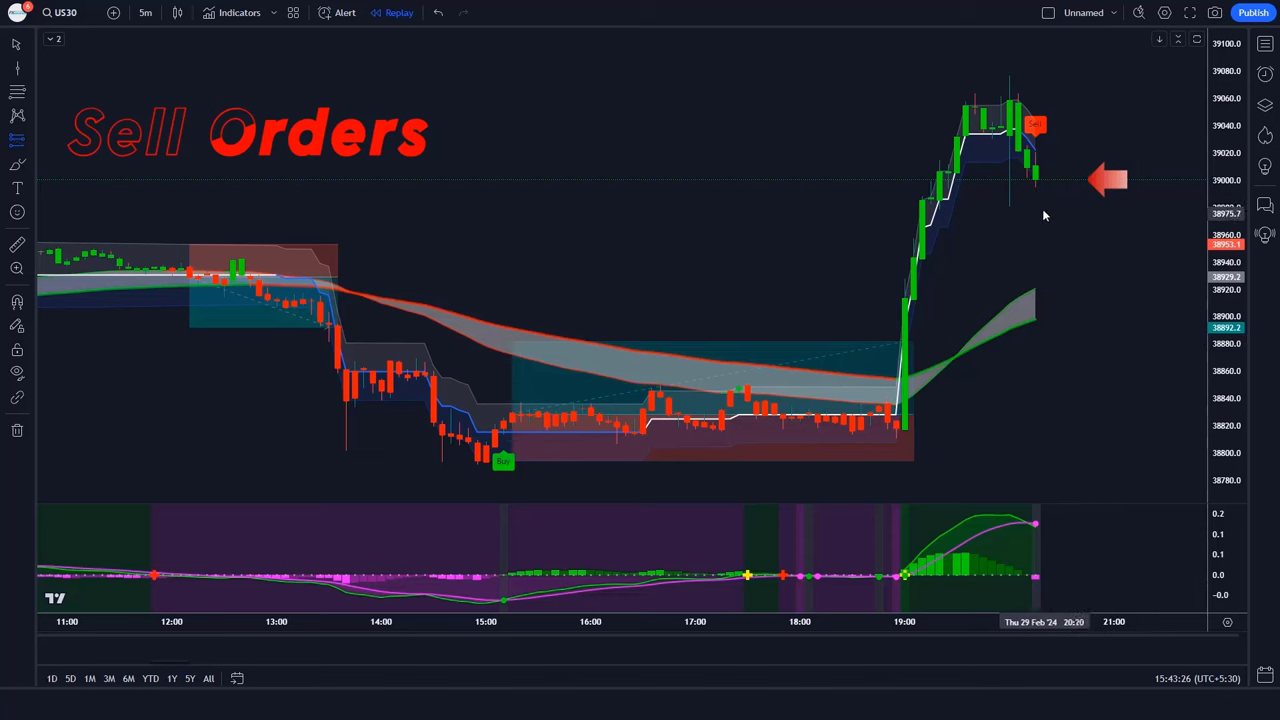
Step: Place a short at about 39000.6 with stop near 39043.5 and target near 38932.2 (1.59 R/R)
left_click(1037, 183)
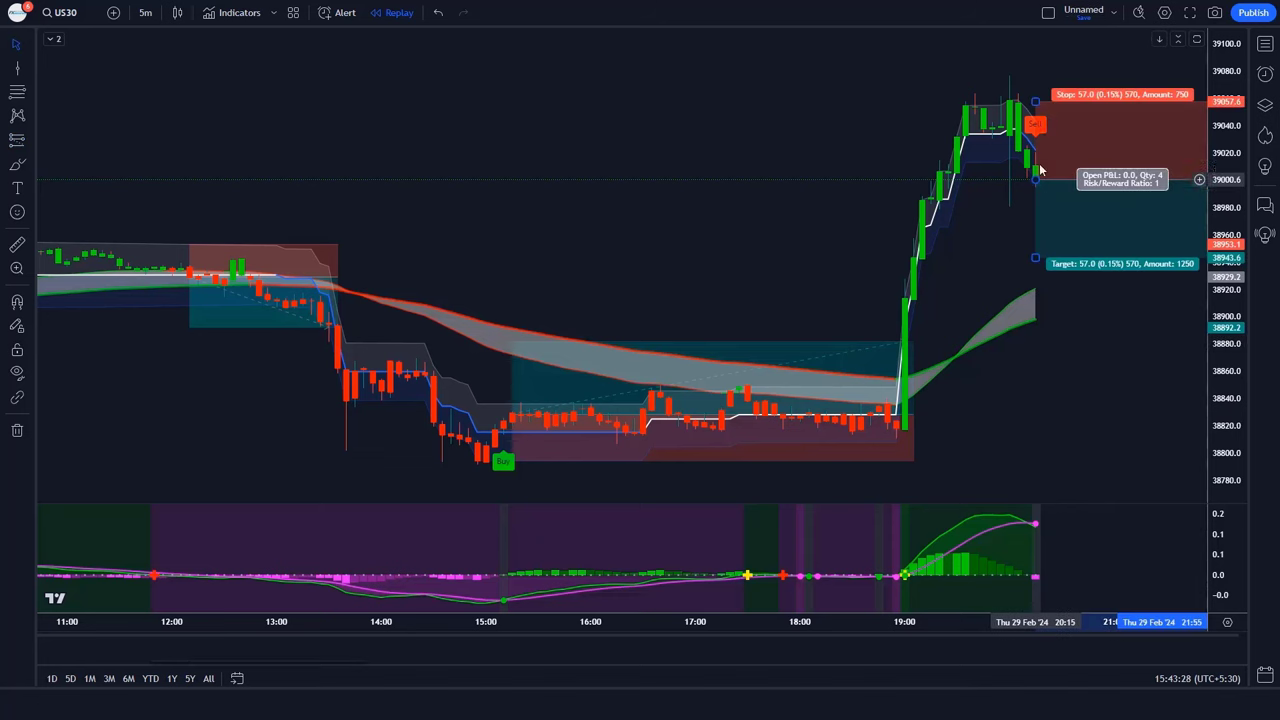
left_click_drag(1052, 118, 1057, 121)
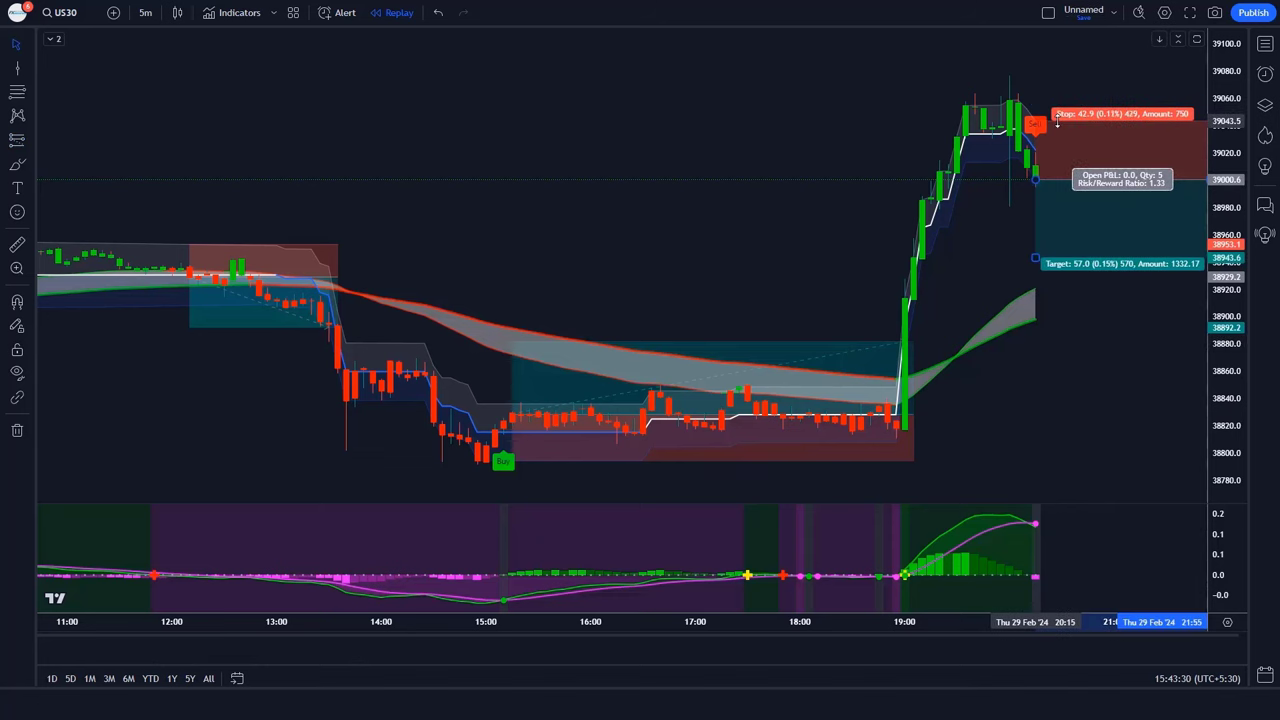
left_click_drag(1045, 259, 1050, 273)
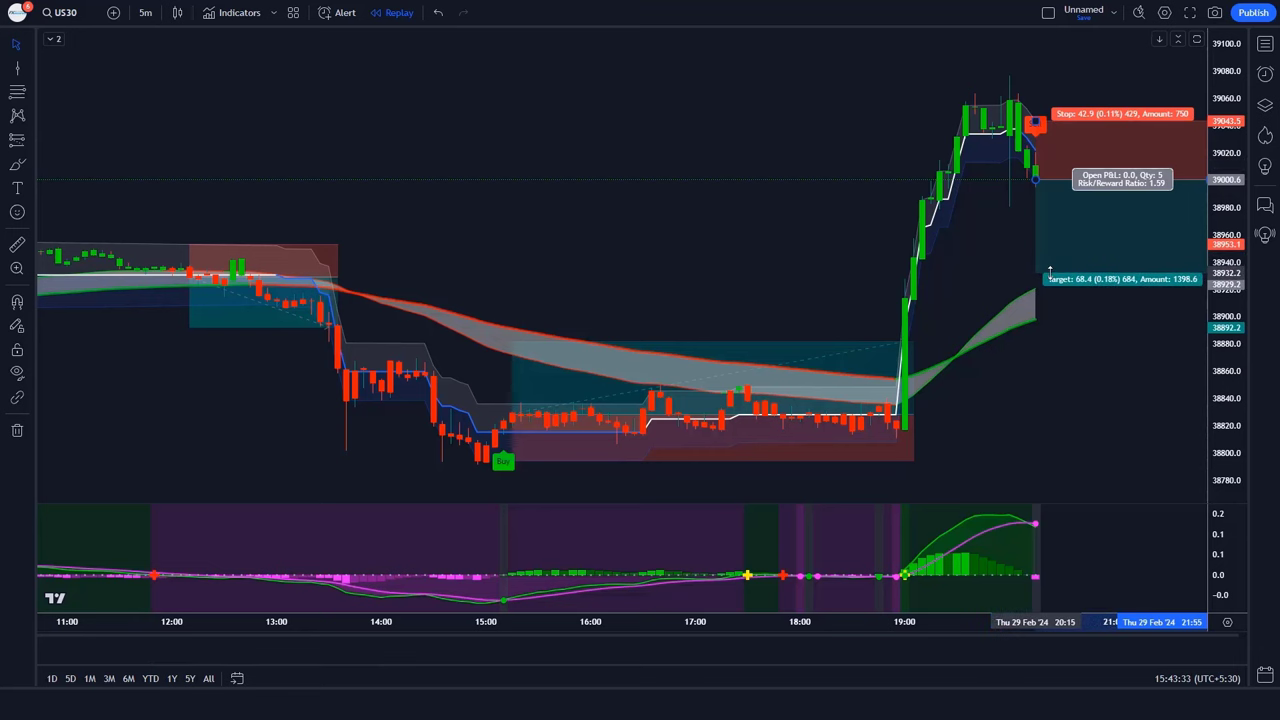
left_click(1086, 329)
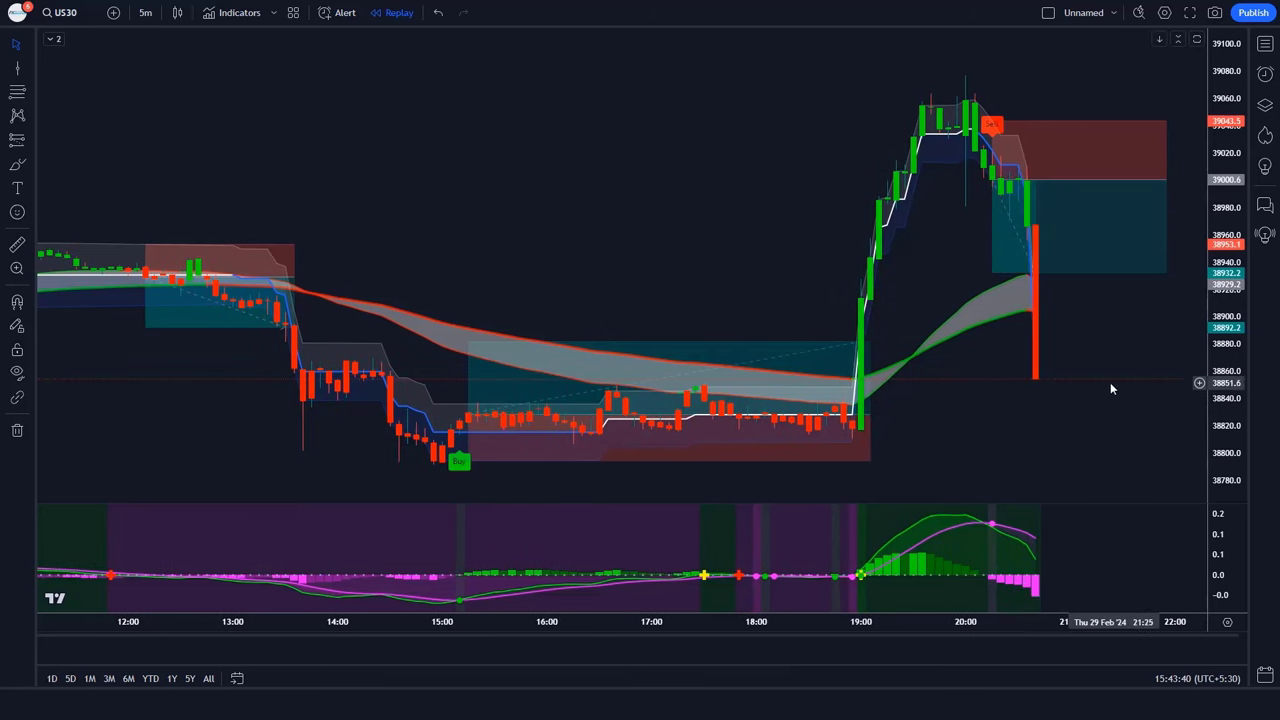
Step: Shorten the Short Position box so it ends at the candle where its 68.4-point target hit
left_click_drag(1172, 184, 1045, 195)
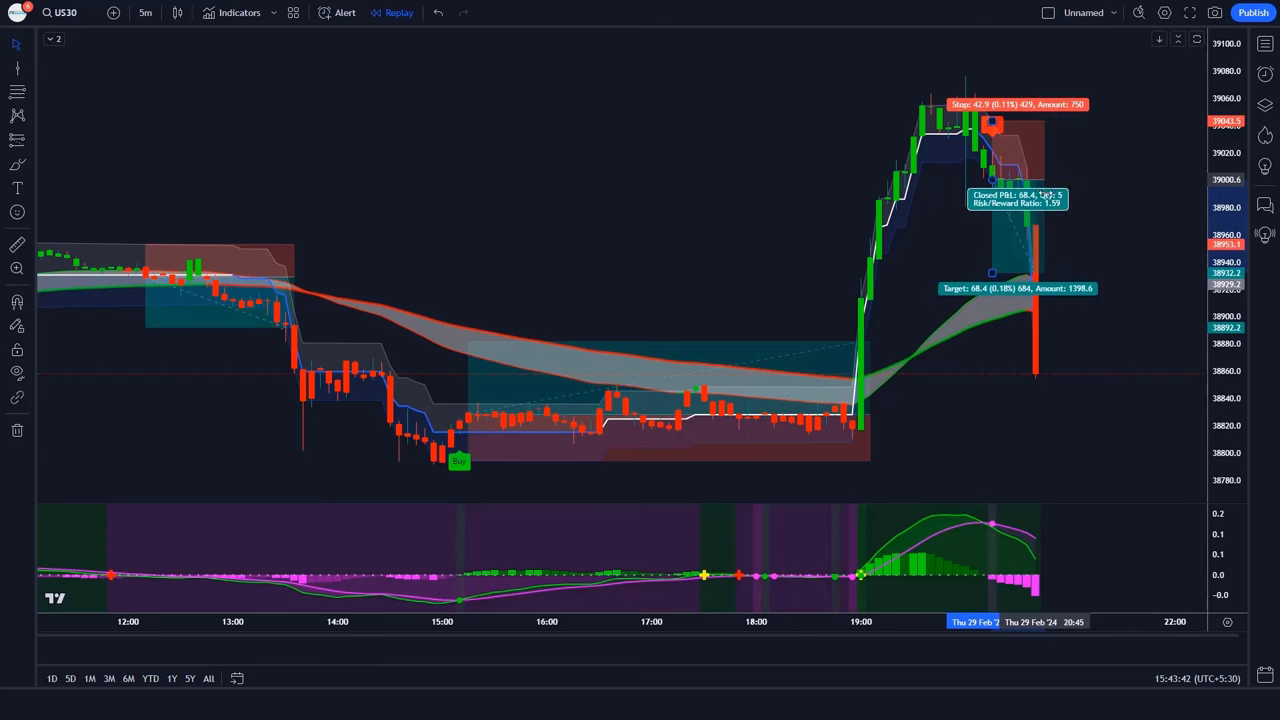
left_click(1078, 320)
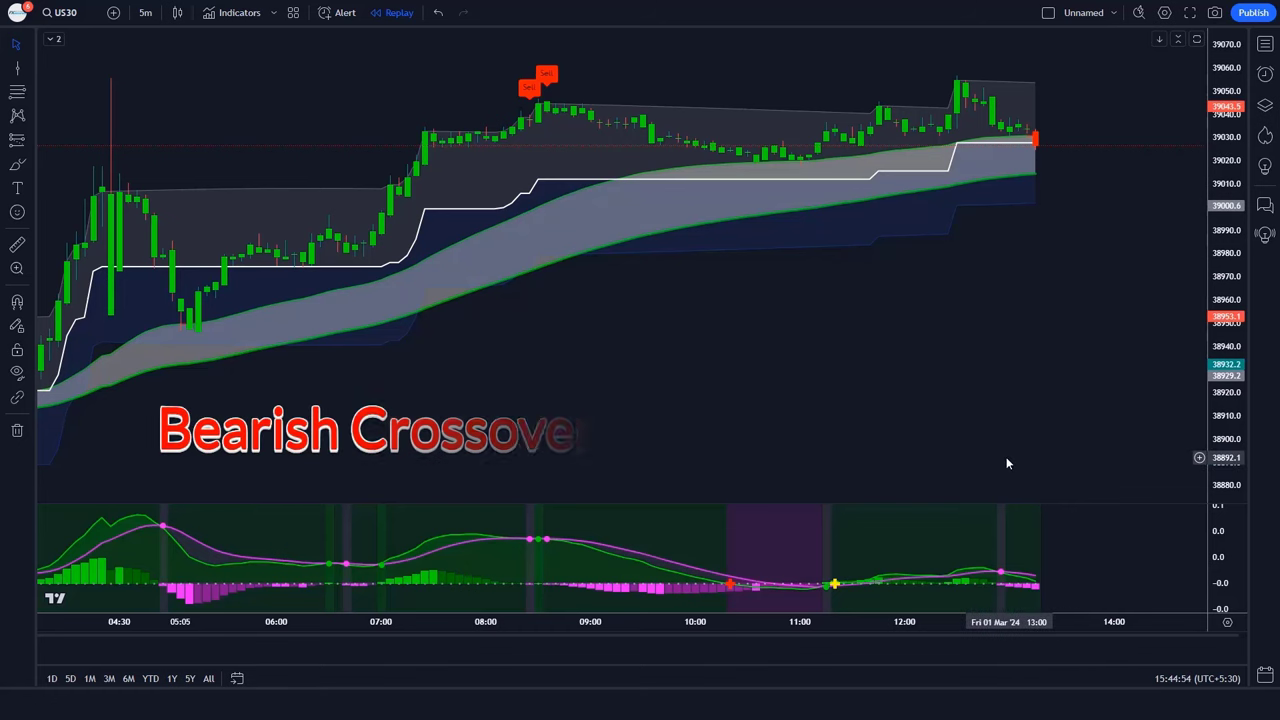
Step: Place a short at 39026.8 with a 27-point stop and target near 38983.7 (1.6 risk/reward)
left_click(1036, 146)
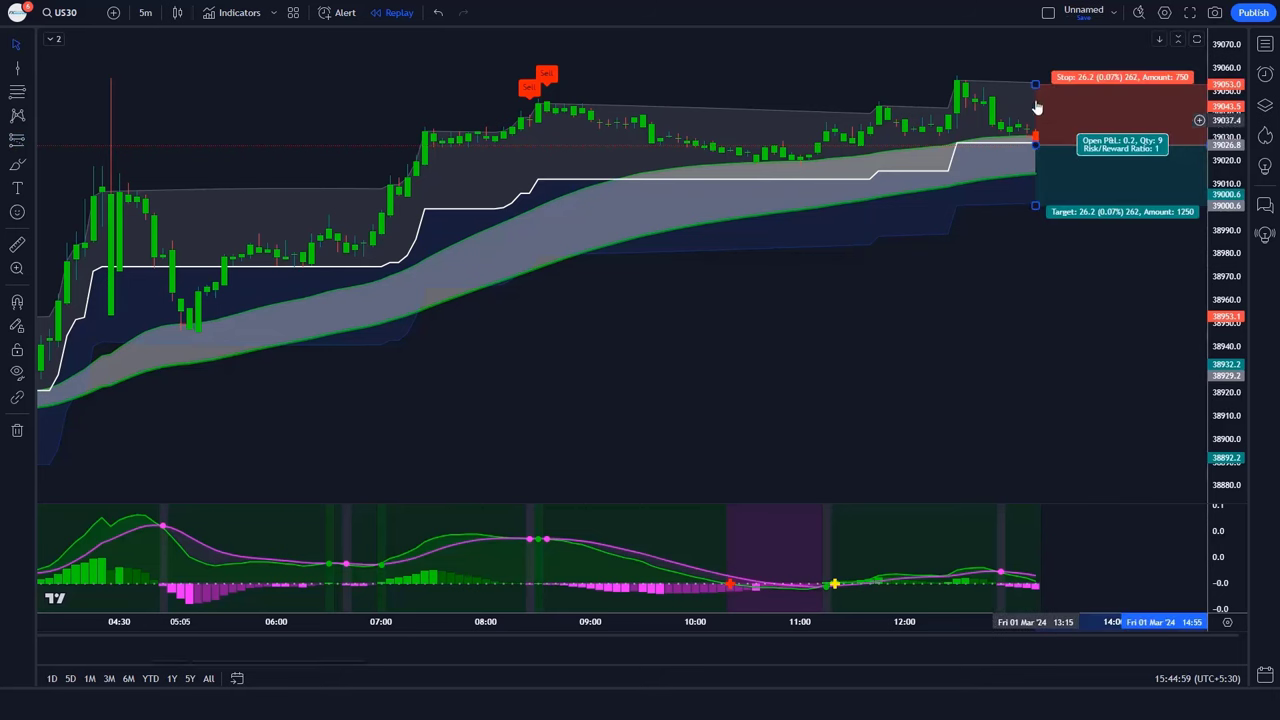
left_click_drag(1034, 86, 1044, 80)
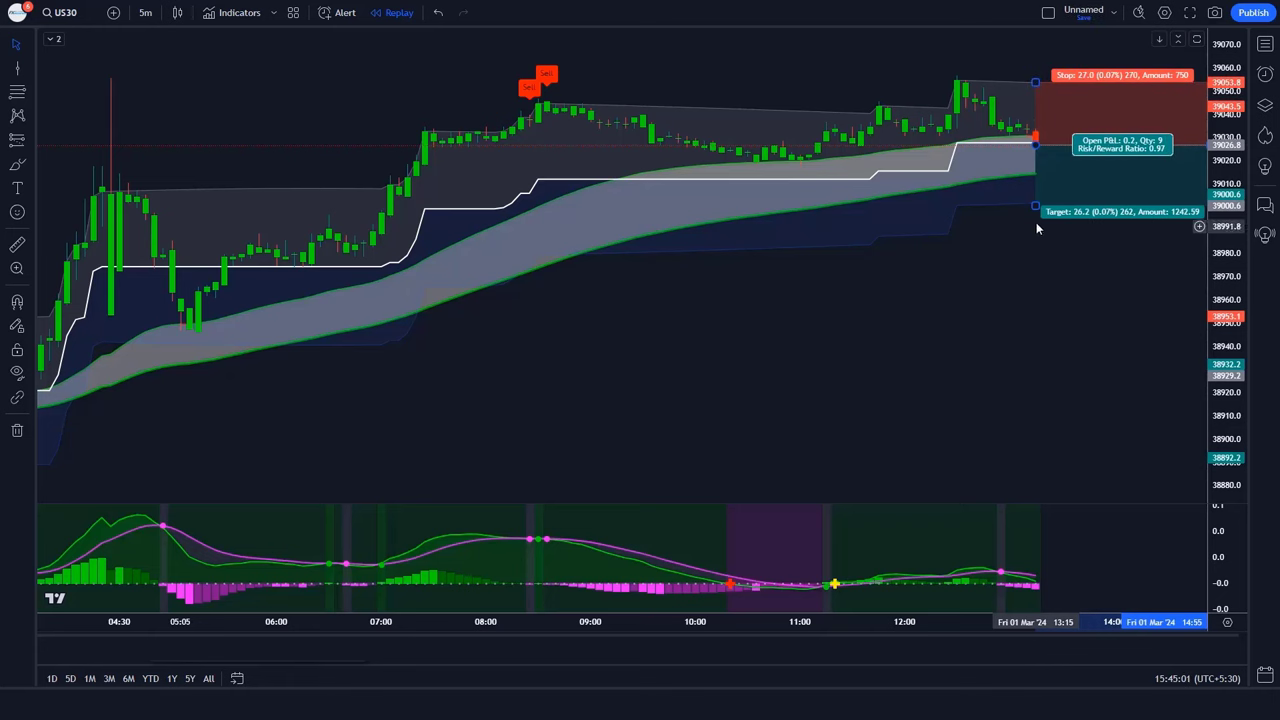
left_click_drag(1035, 208, 1041, 248)
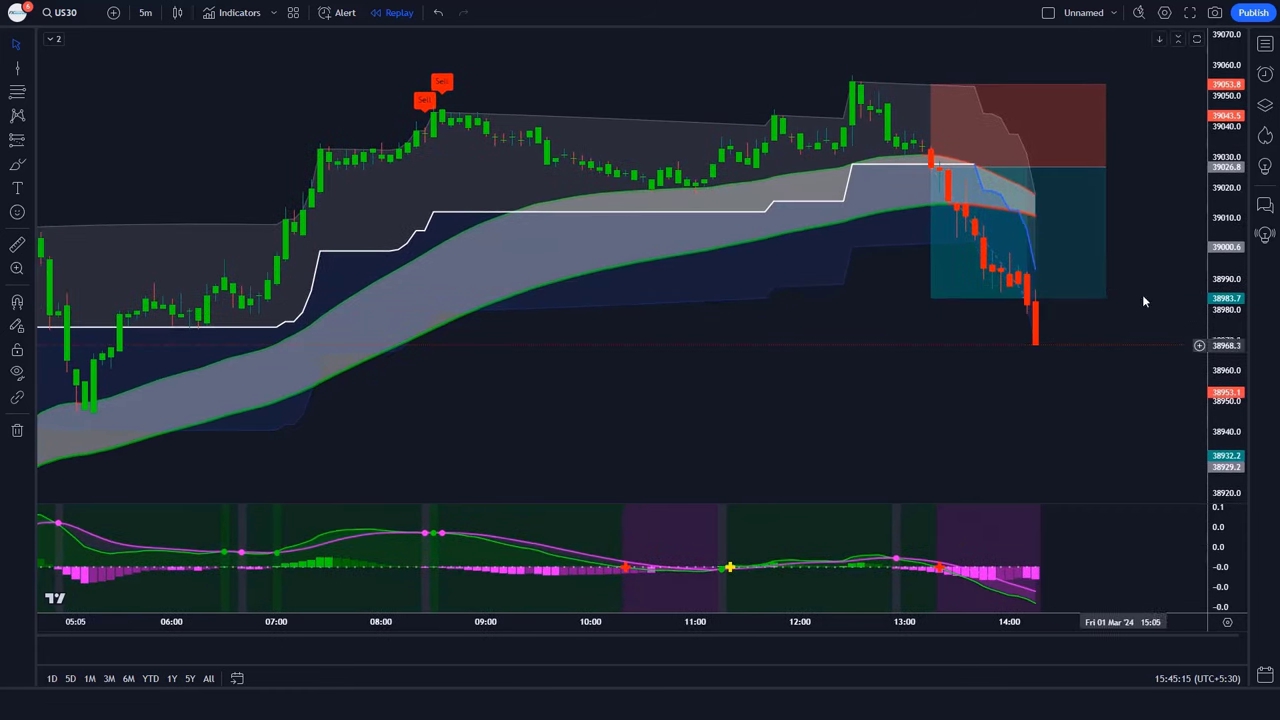
Step: Shorten the closed short position's box to end at its exit bar
left_click_drag(1105, 167, 1040, 169)
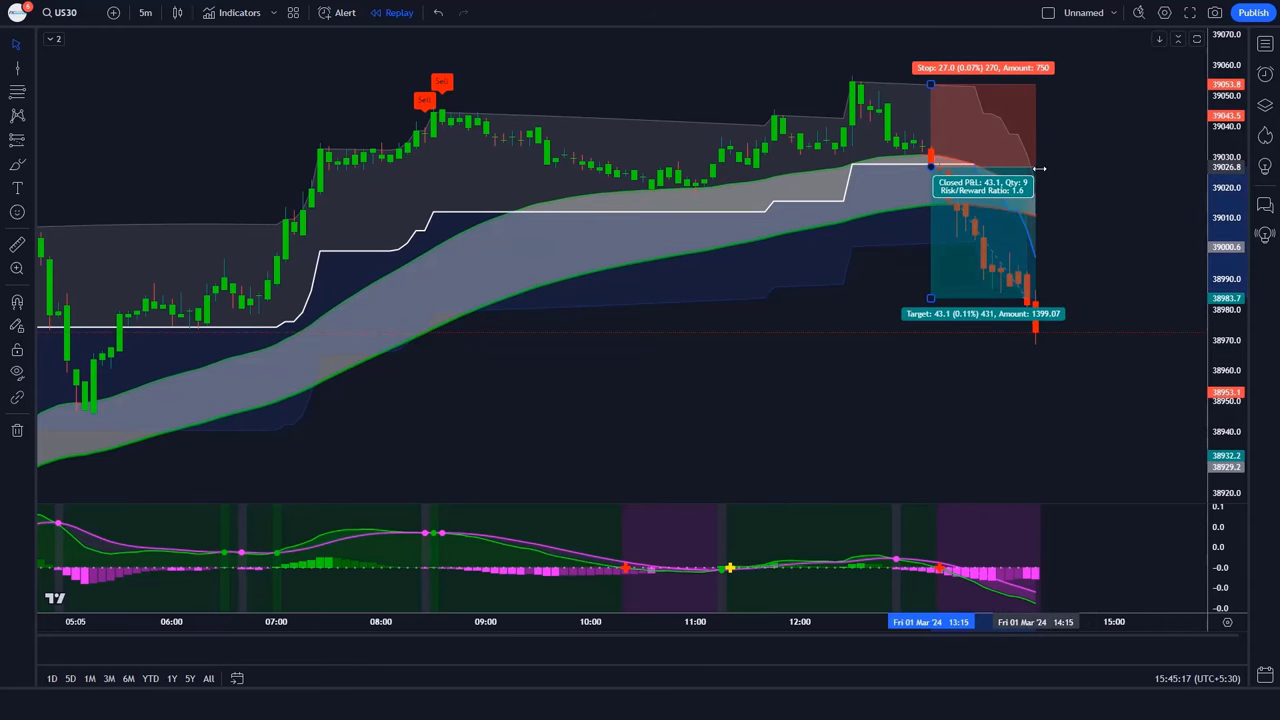
left_click(1106, 188)
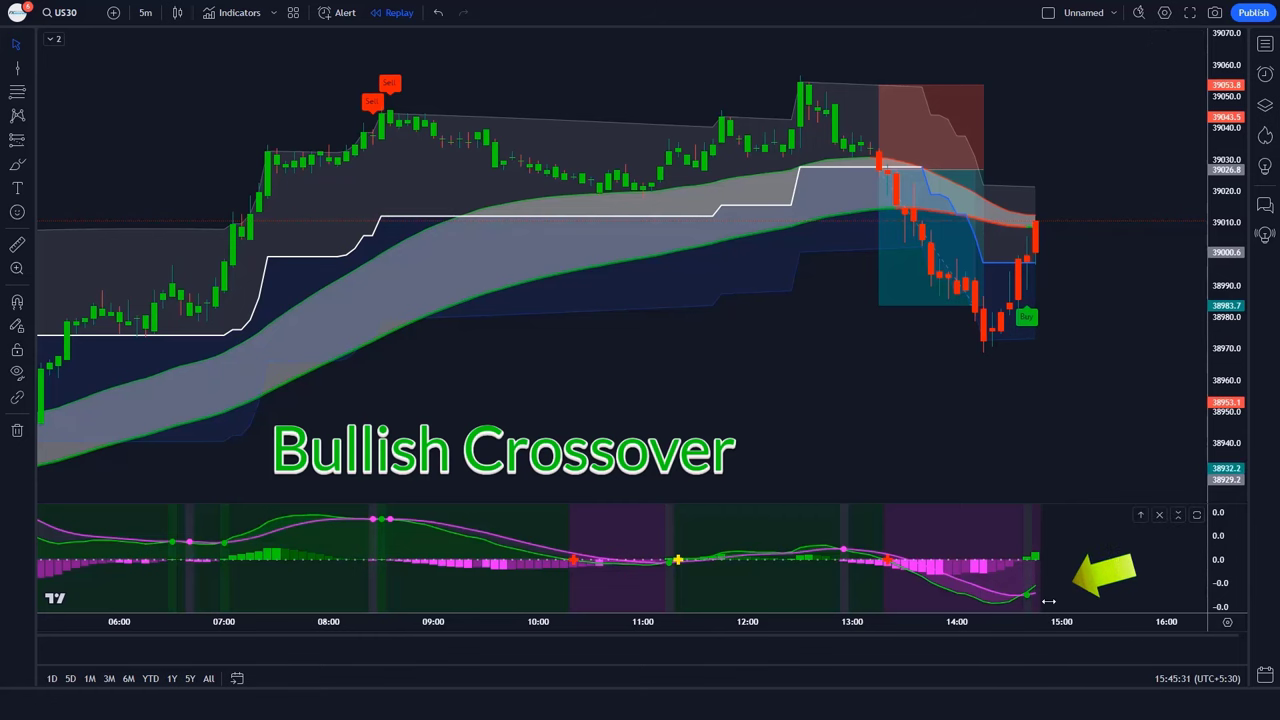
Step: Place a long at the Buy signal near 39000.6 with 26.7-point stop and 42.9-point target
left_click(1027, 256)
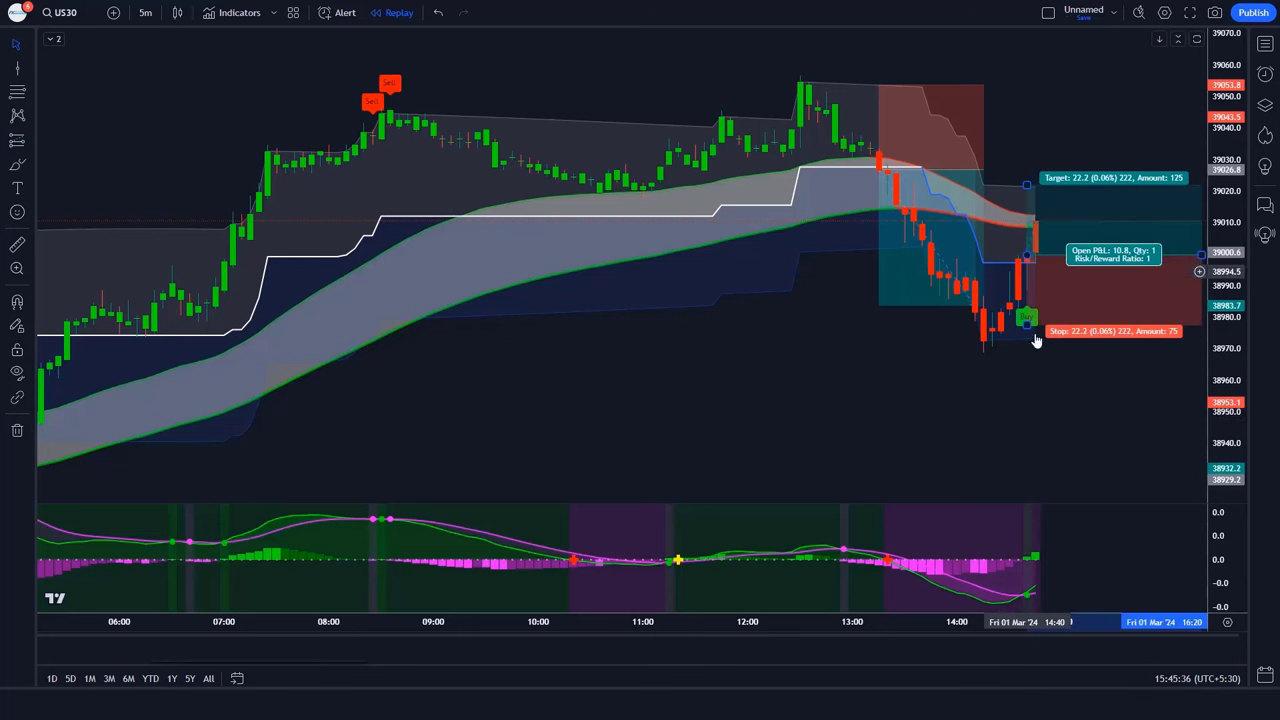
left_click_drag(1028, 324, 1055, 337)
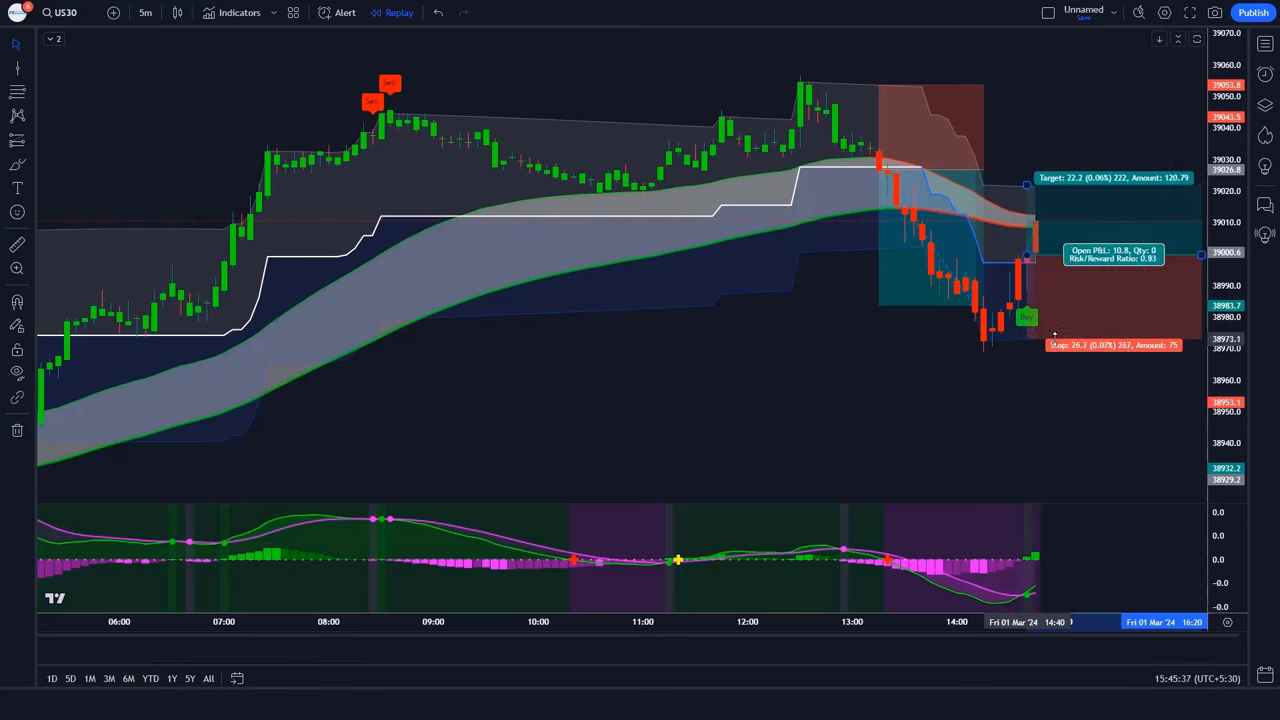
left_click_drag(1027, 184, 1019, 119)
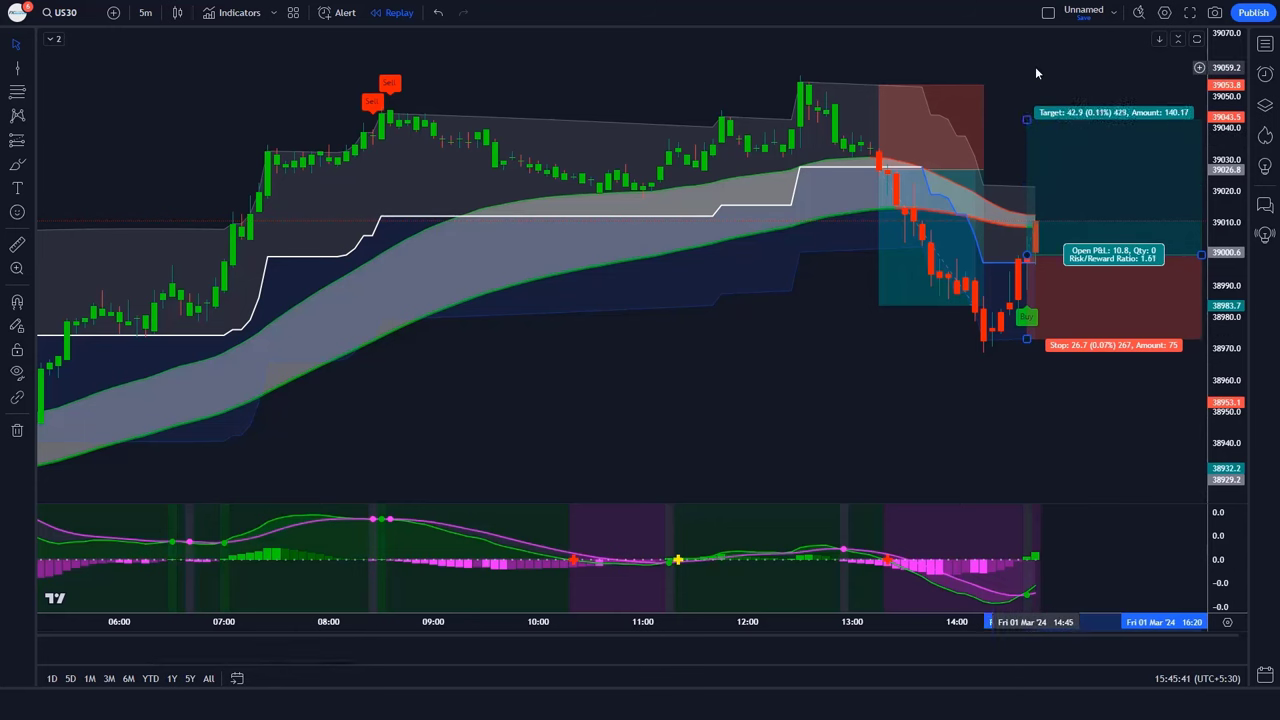
left_click(752, 610)
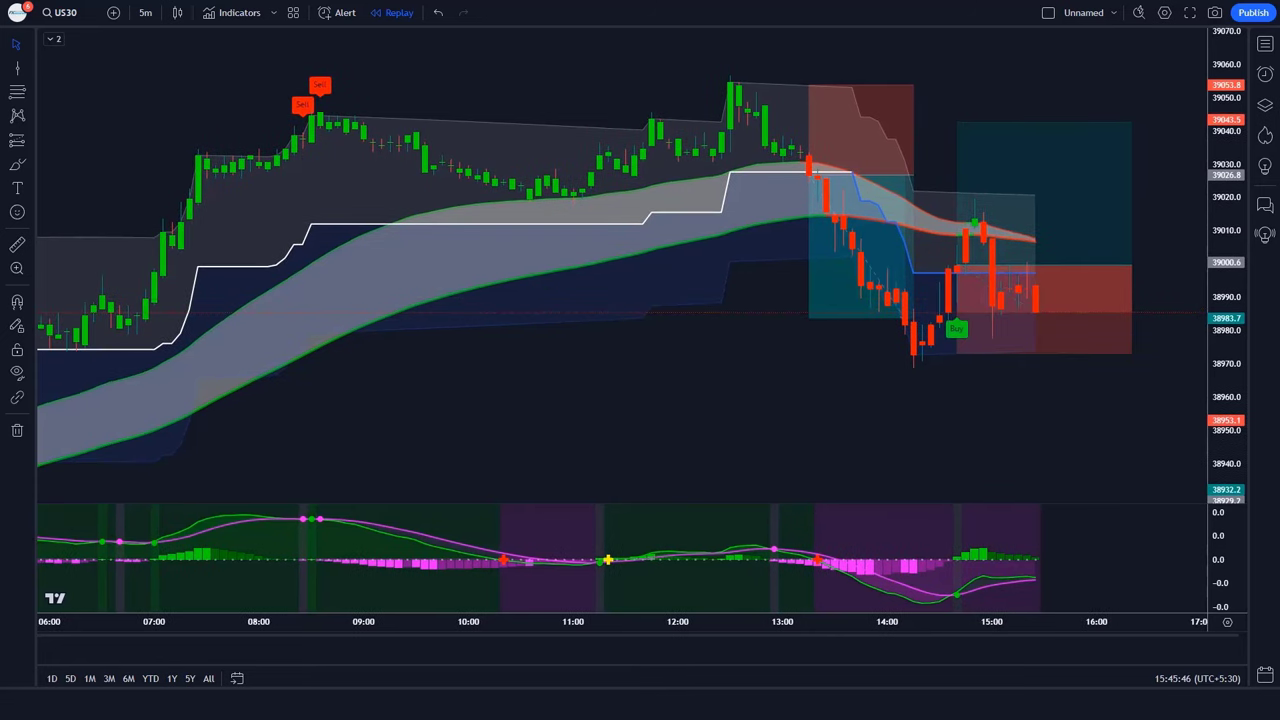
Step: Shorten the stopped-out long position's box to end at its exit bar
left_click_drag(1114, 268, 1035, 268)
left_click(1105, 284)
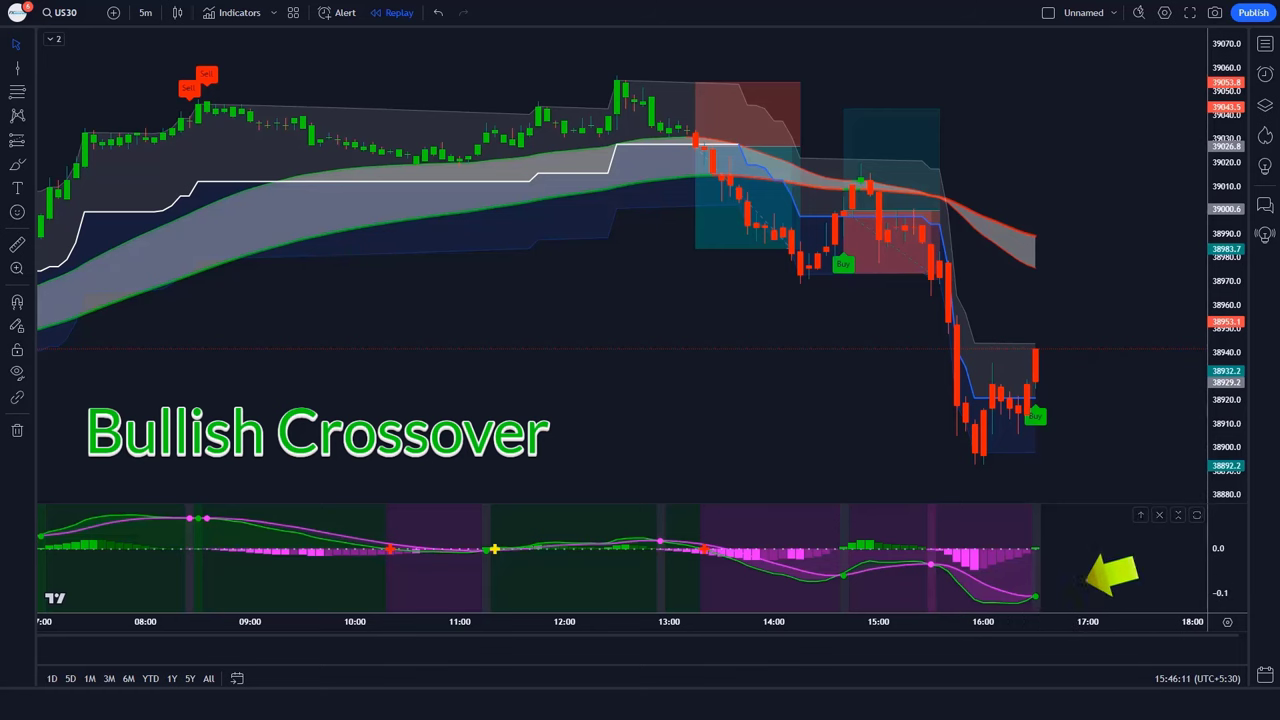
Step: Place a long near 38940 with a 42.7-point stop and 65.8-point target (1.58 risk/reward)
left_click(1036, 355)
left_click_drag(1050, 431, 1066, 450)
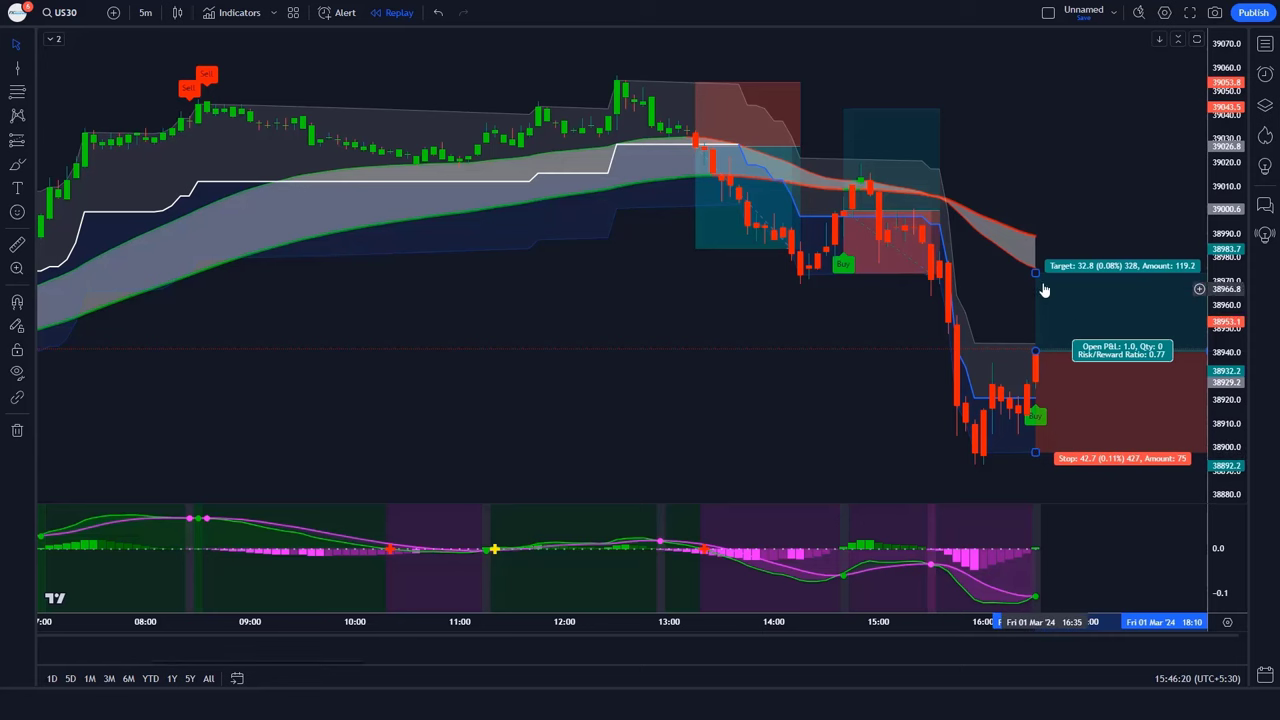
left_click_drag(1036, 272, 1038, 194)
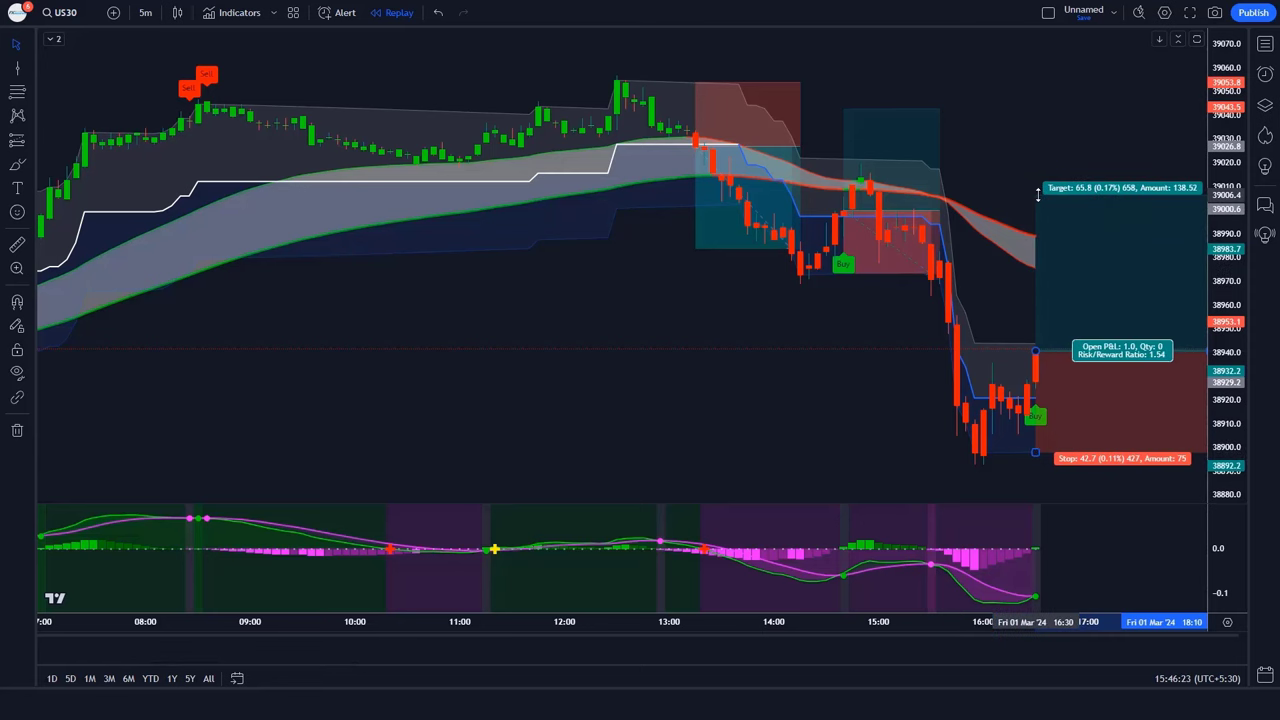
left_click(803, 434)
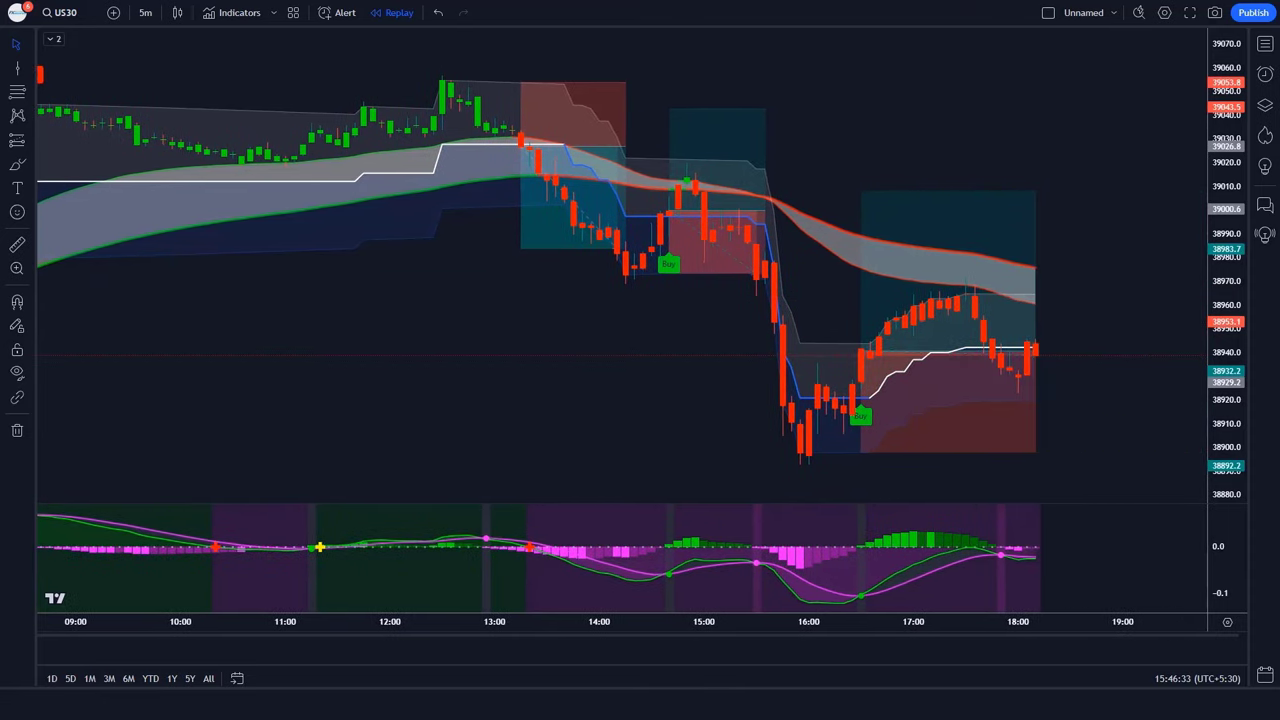
Step: Stretch the long position's box rightward to keep pace with the replayed candles
left_click_drag(1035, 352, 1208, 352)
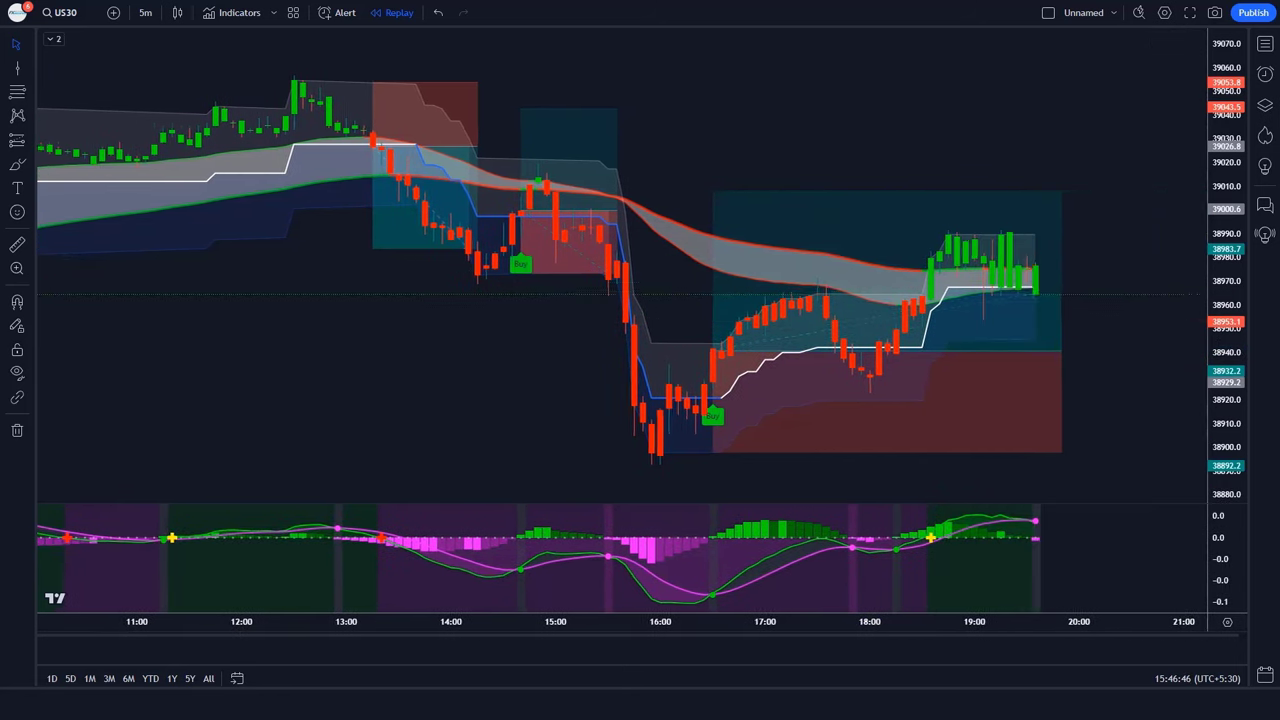
left_click_drag(1062, 350, 1229, 350)
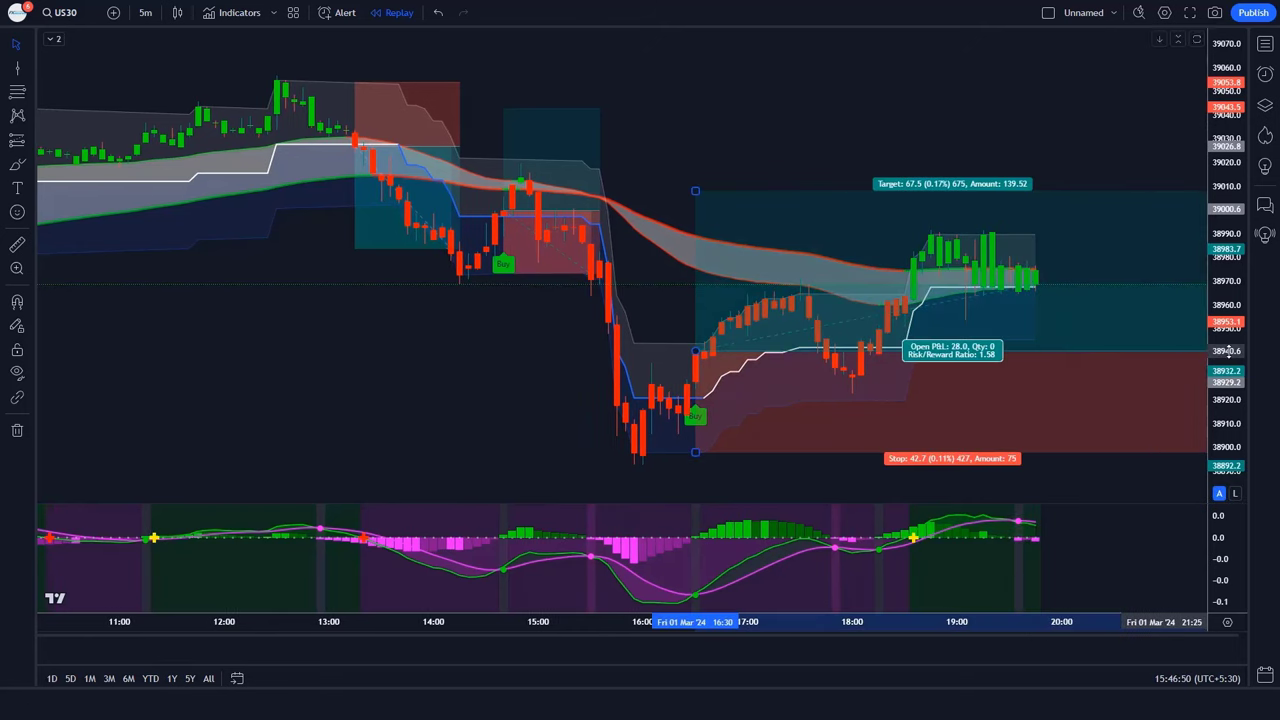
left_click(954, 555)
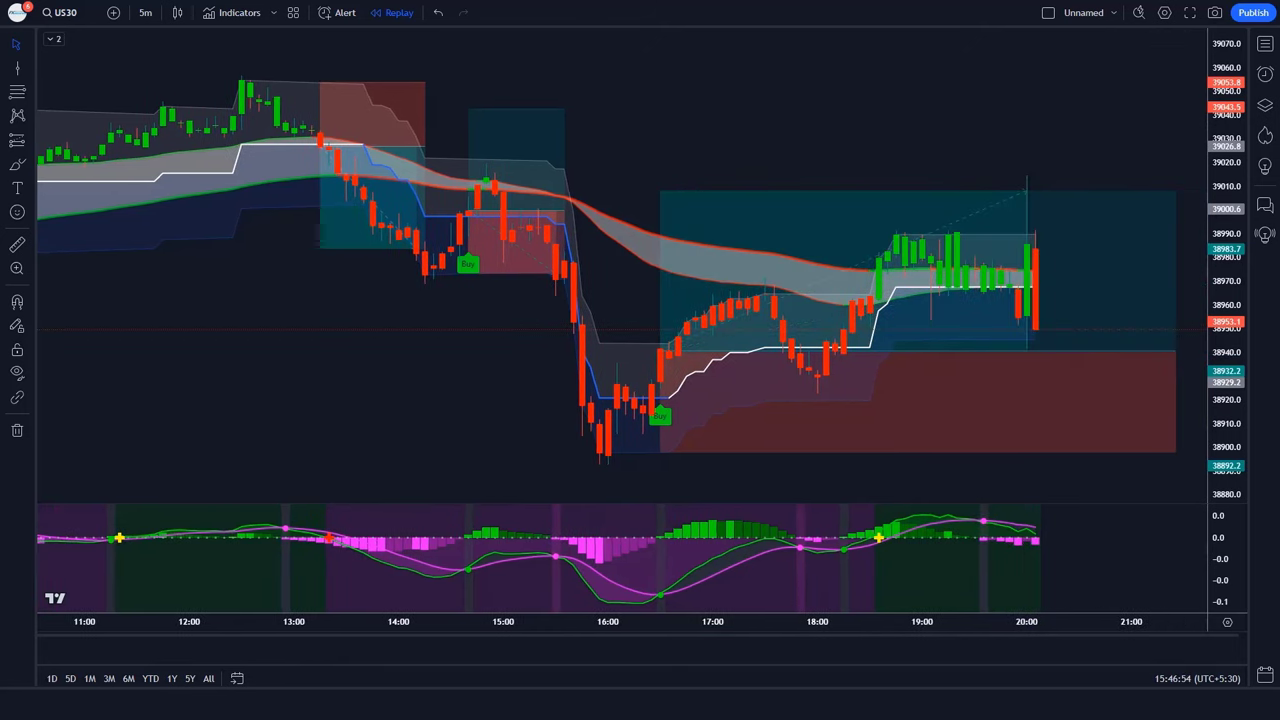